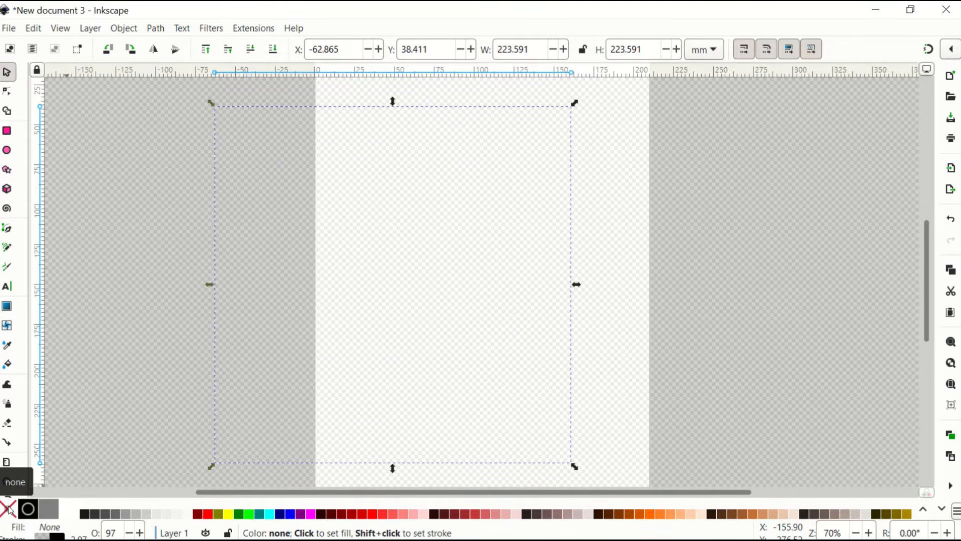
# Fill the circle with solid black and move it so it is roughly centred over the page's width.
pyautogui.click(27, 509)
pyautogui.click(7, 509)
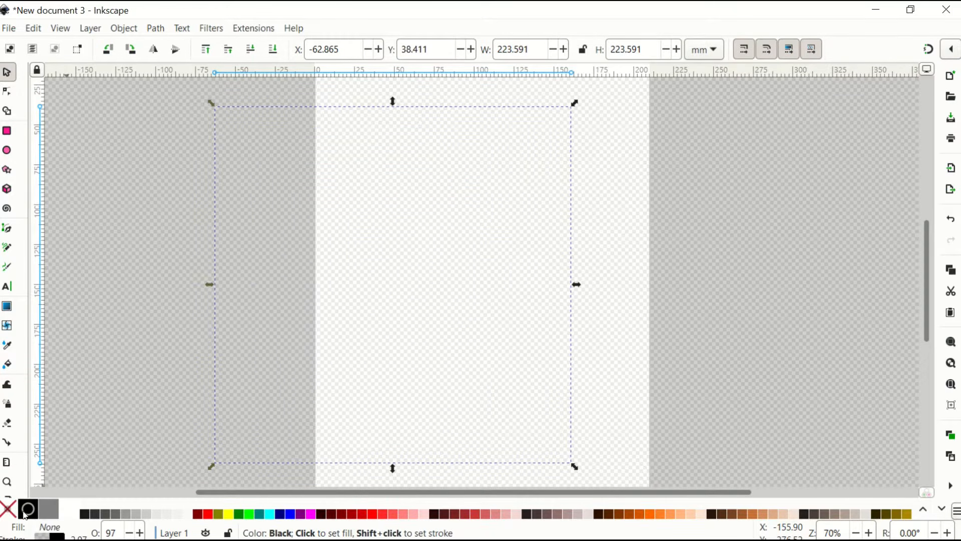
pyautogui.click(28, 510)
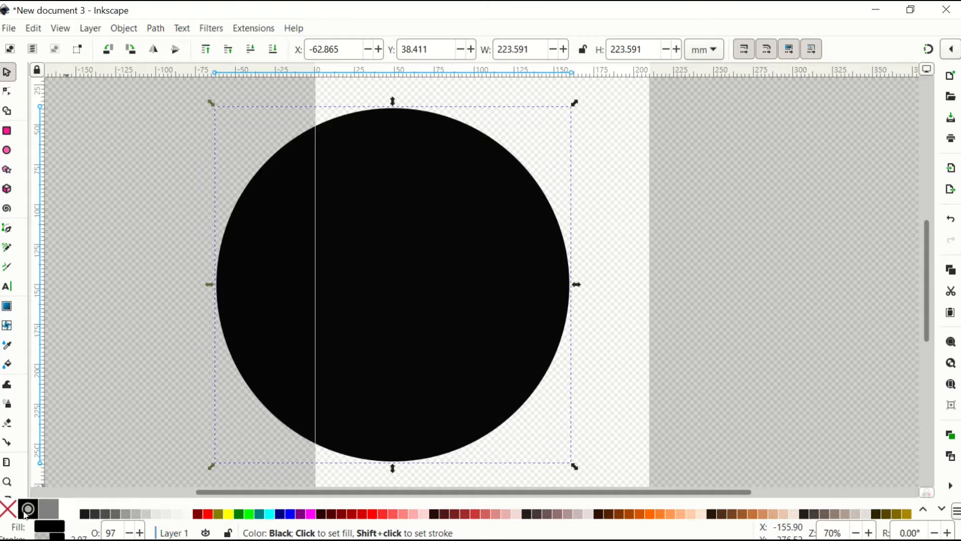
pyautogui.click(49, 510)
pyautogui.click(28, 510)
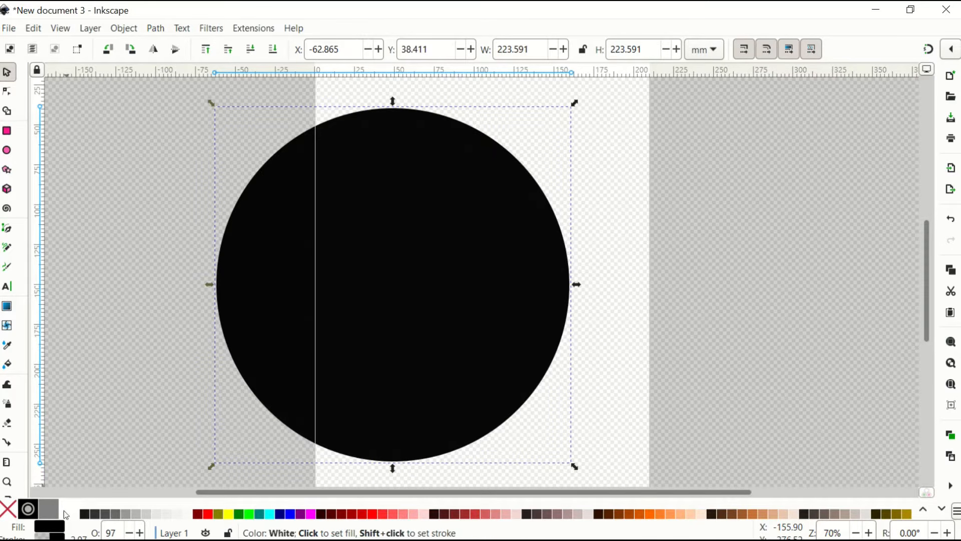
pyautogui.moveTo(308, 310); pyautogui.dragTo(402, 339)
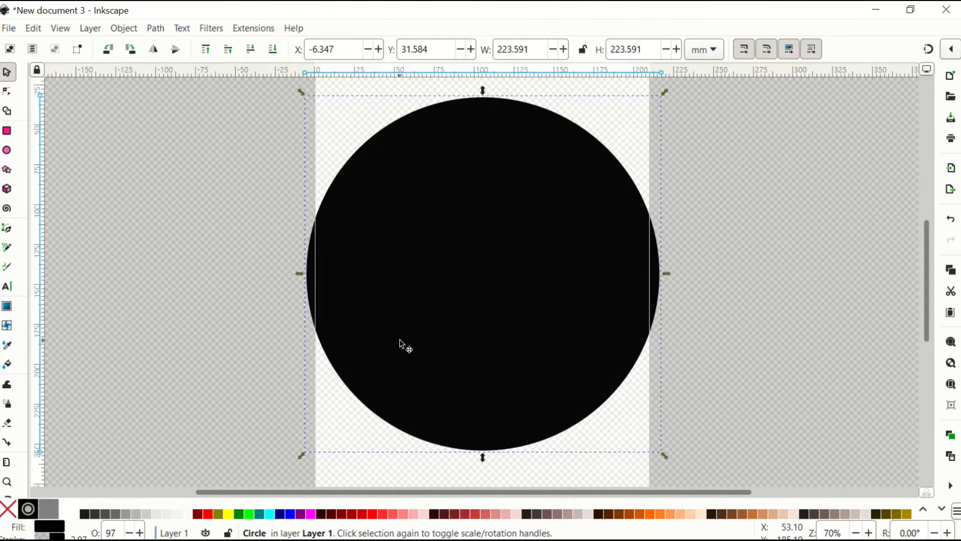
# Duplicate the black circle and place the copy beside the original, partly overlapping its right side.
pyautogui.hotkey('ctrl', 'c')
pyautogui.hotkey('ctrl', 'v')
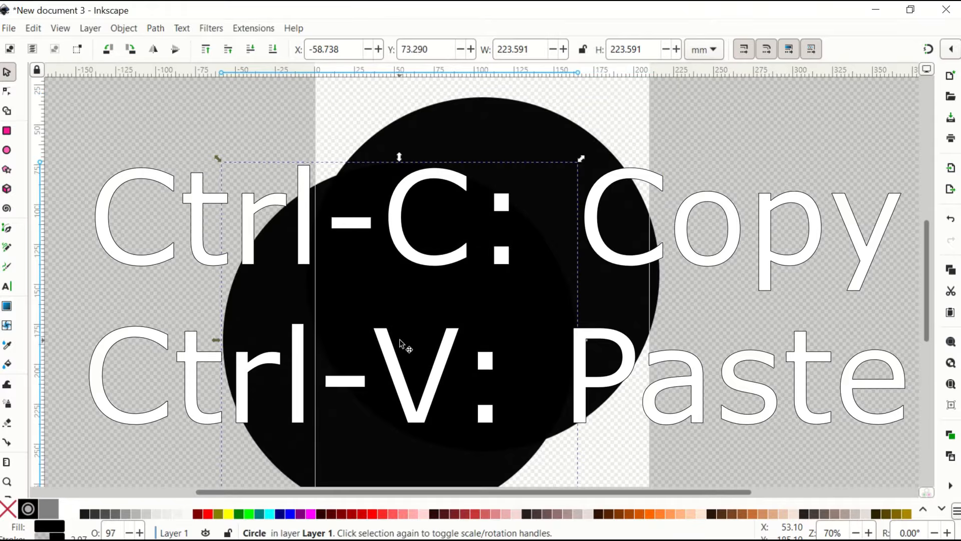
pyautogui.moveTo(401, 338); pyautogui.dragTo(768, 296)
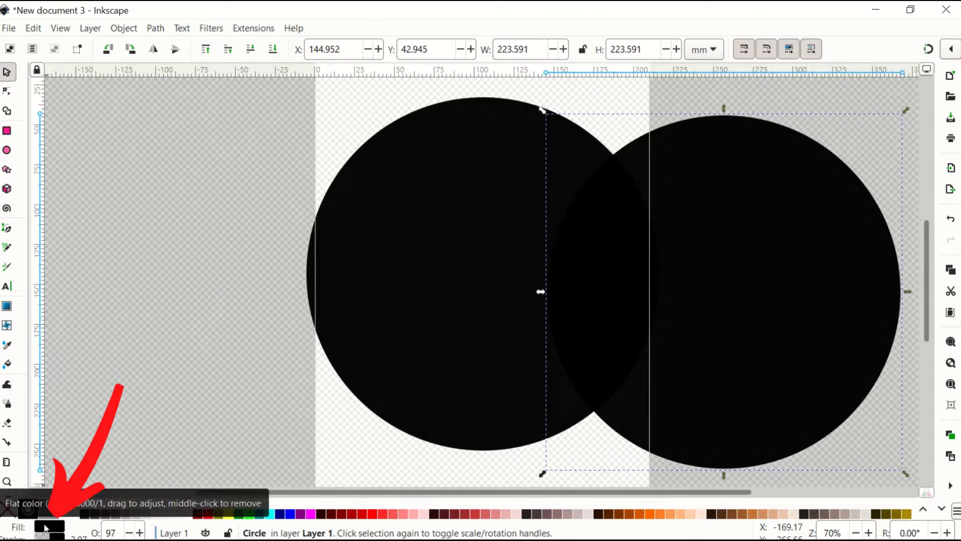
# Fill the copied circle white (ffffffff) and move the black circle off the page on the opposite side.
pyautogui.click(45, 527)
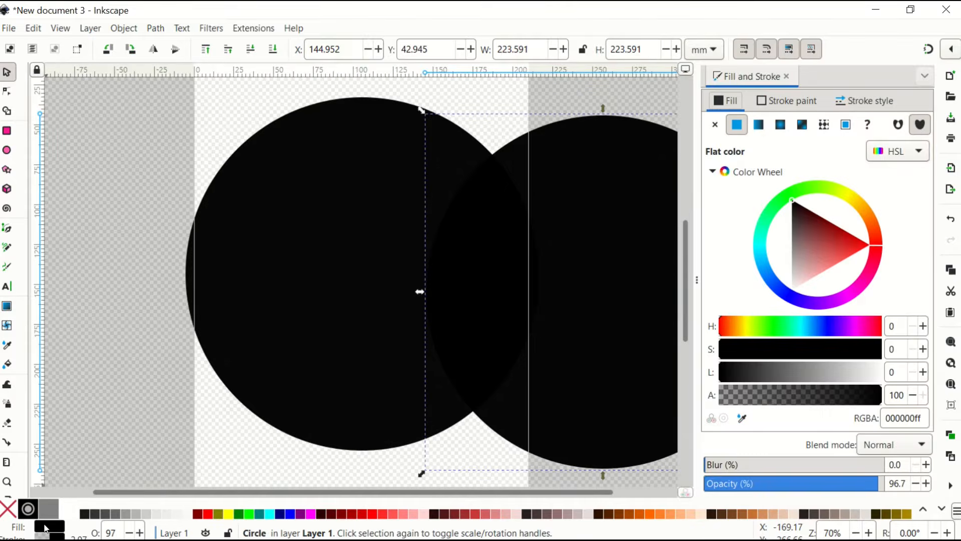
pyautogui.moveTo(810, 242); pyautogui.dragTo(788, 303)
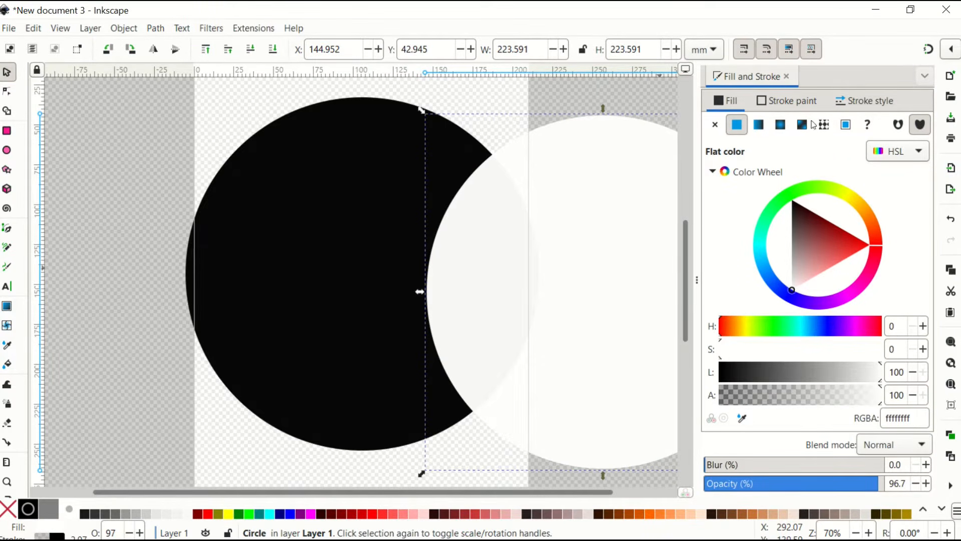
pyautogui.click(787, 77)
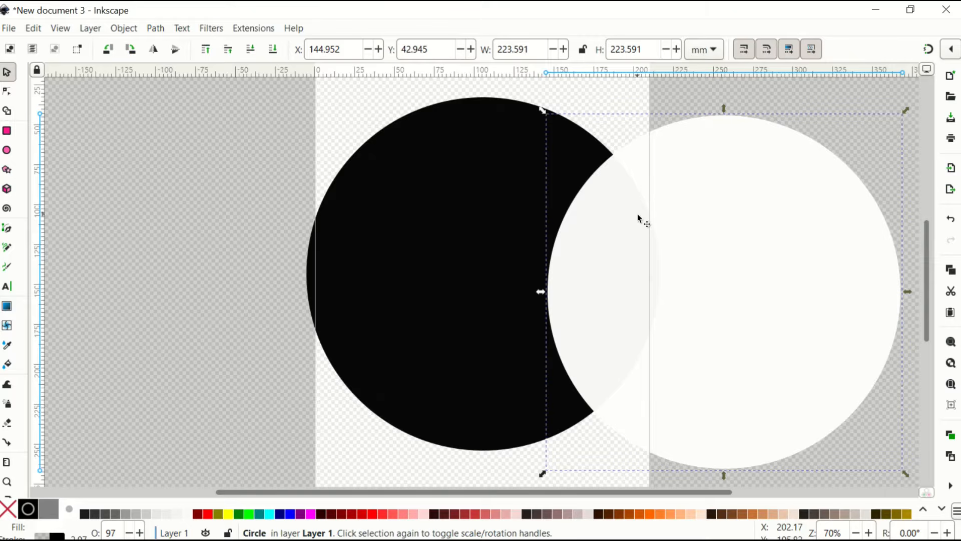
pyautogui.scroll(-1, 490, 223)
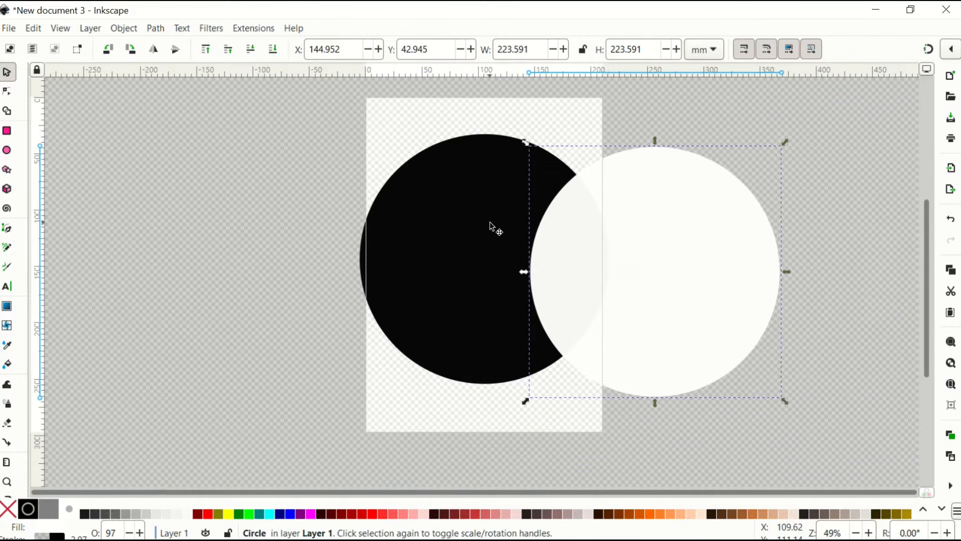
pyautogui.click(481, 232)
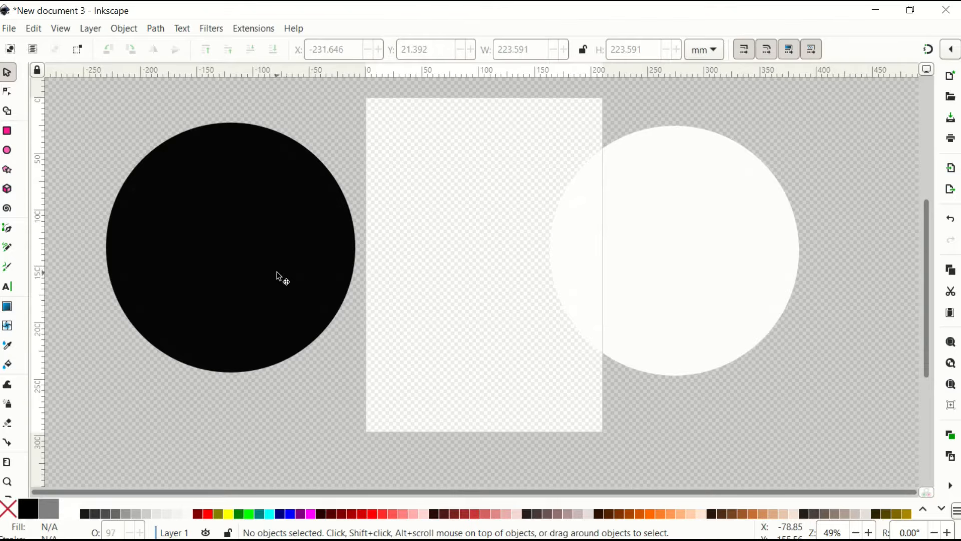
# Paste another copy of the black circle, offset from the original, and fill it red.
pyautogui.click(276, 274)
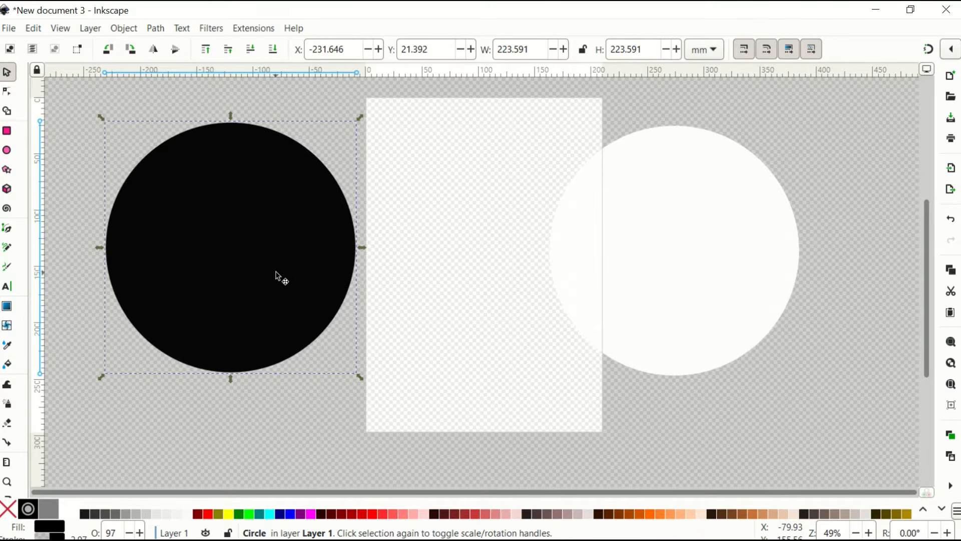
pyautogui.hotkey('ctrl', 'v')
pyautogui.moveTo(290, 292); pyautogui.dragTo(438, 338)
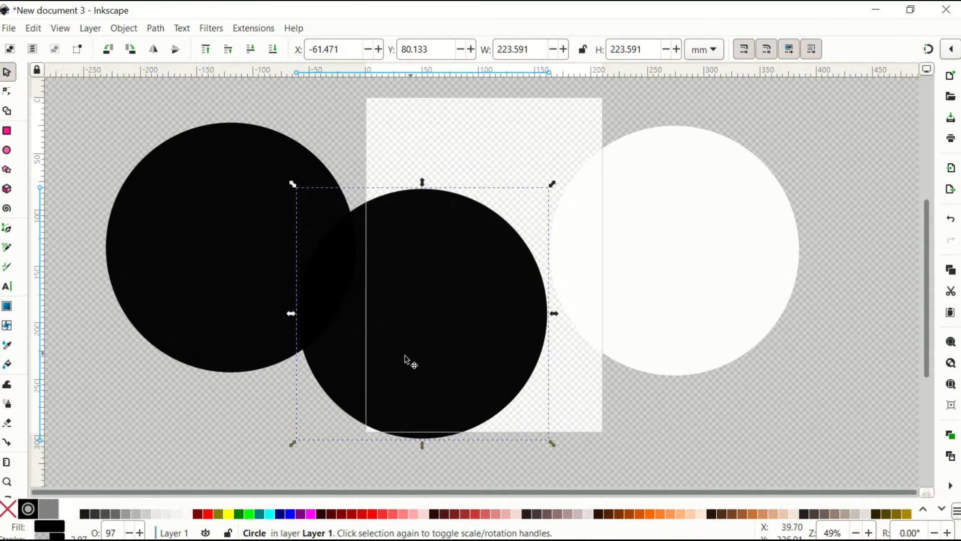
pyautogui.click(207, 515)
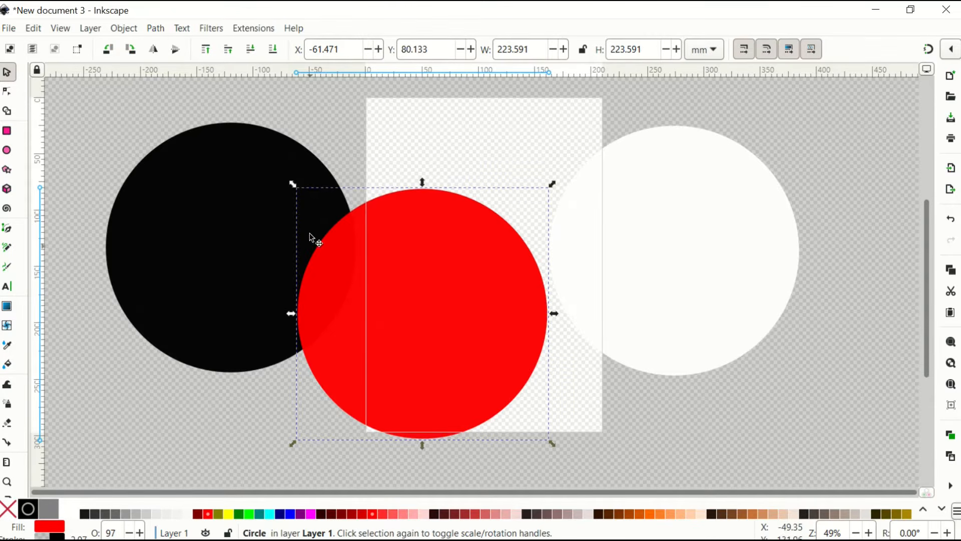
# Shrink the red circle to about 198 mm and centre it on the black circle relative to the selection area.
pyautogui.moveTo(293, 184); pyautogui.dragTo(321, 212)
pyautogui.moveTo(377, 275); pyautogui.dragTo(212, 225)
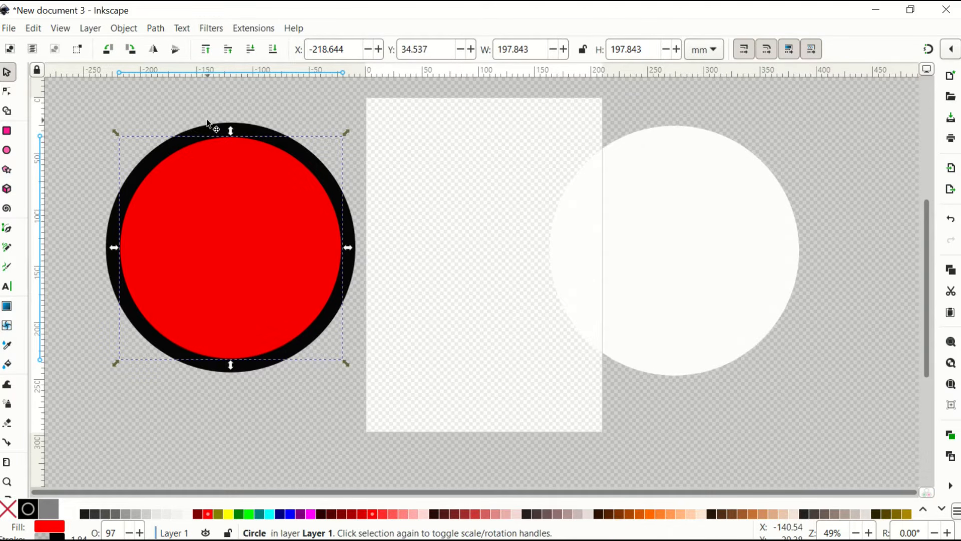
pyautogui.press('shift')
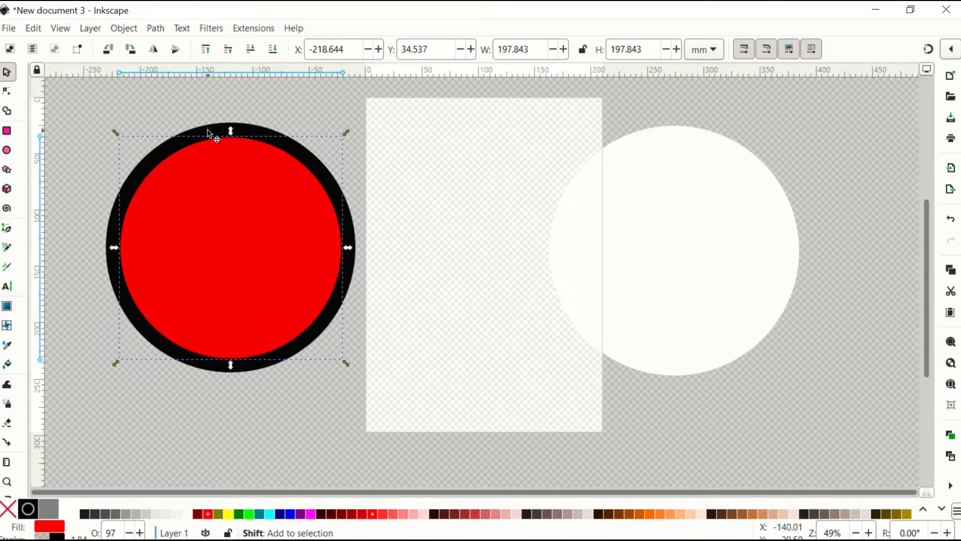
pyautogui.keyDown('shift'); pyautogui.click(209, 133); pyautogui.keyUp('shift')
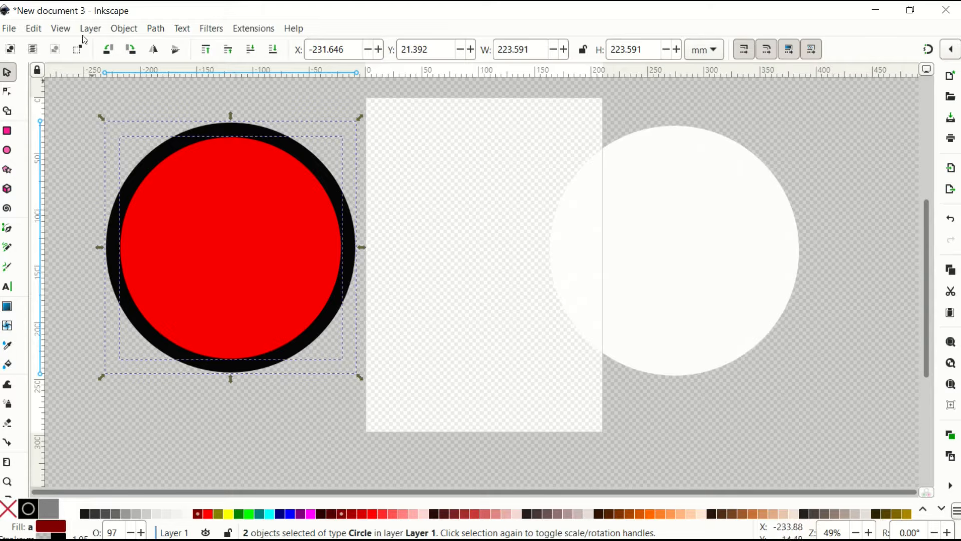
pyautogui.click(124, 29)
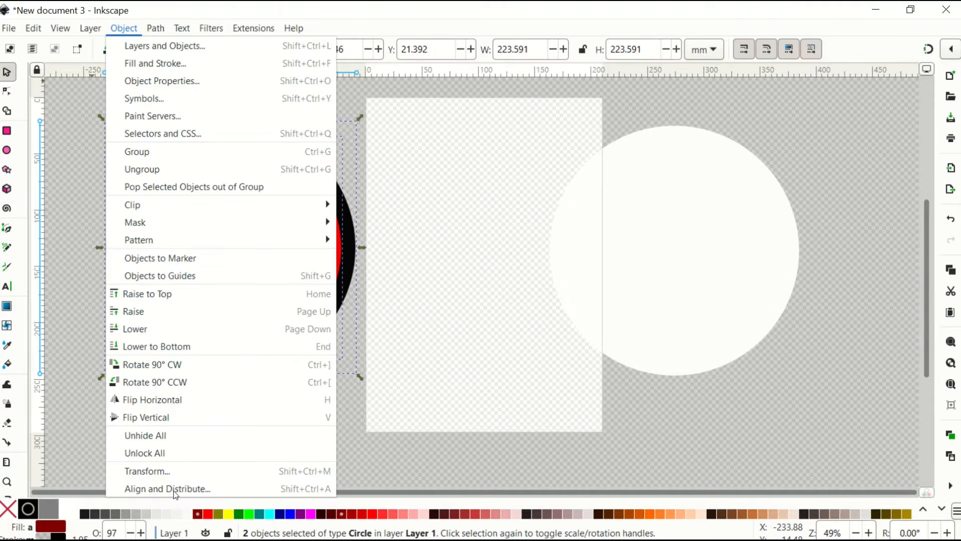
pyautogui.click(175, 492)
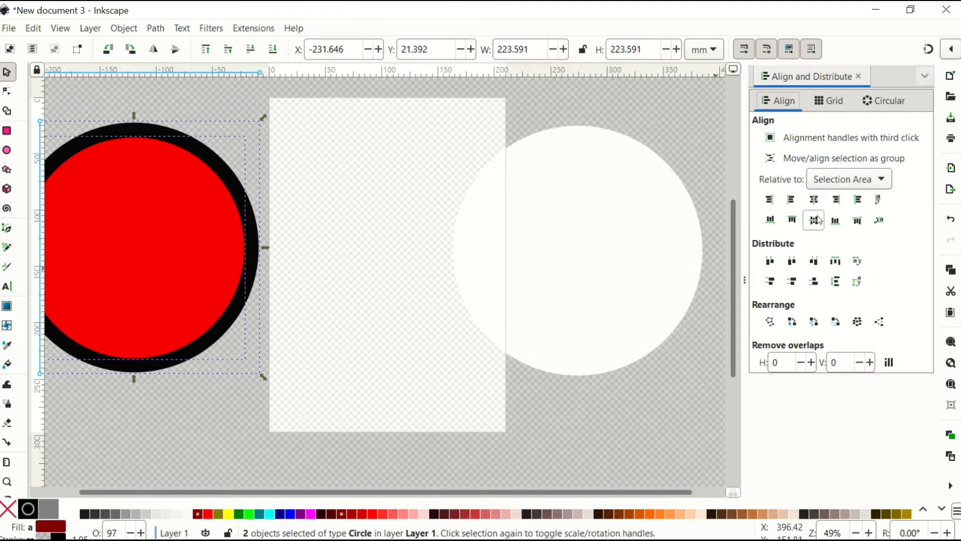
# Subtract the red circle from the black one with Difference and move the resulting ring partly over the page.
pyautogui.scroll(-1, 295, 263)
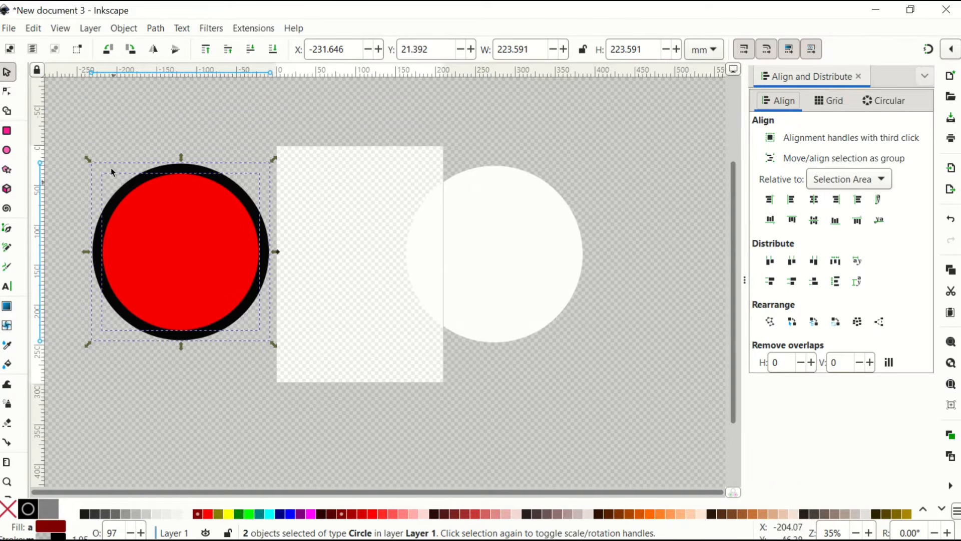
pyautogui.click(155, 29)
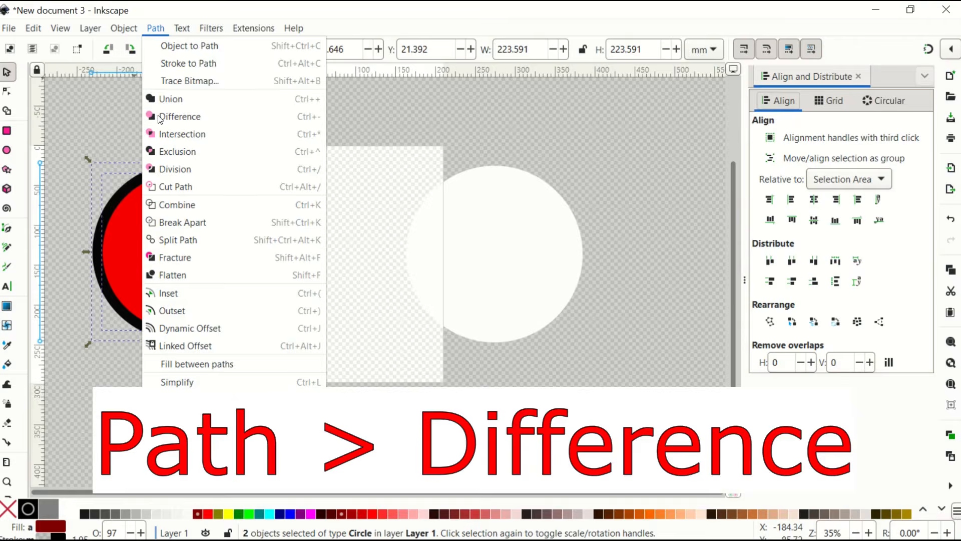
pyautogui.click(158, 115)
pyautogui.click(65, 136)
pyautogui.doubleClick(127, 201)
pyautogui.press('s')
pyautogui.moveTo(141, 189); pyautogui.dragTo(203, 148)
# Duplicate the white circle for a solid black version and spread the ring and both circles outside the page.
pyautogui.click(480, 283)
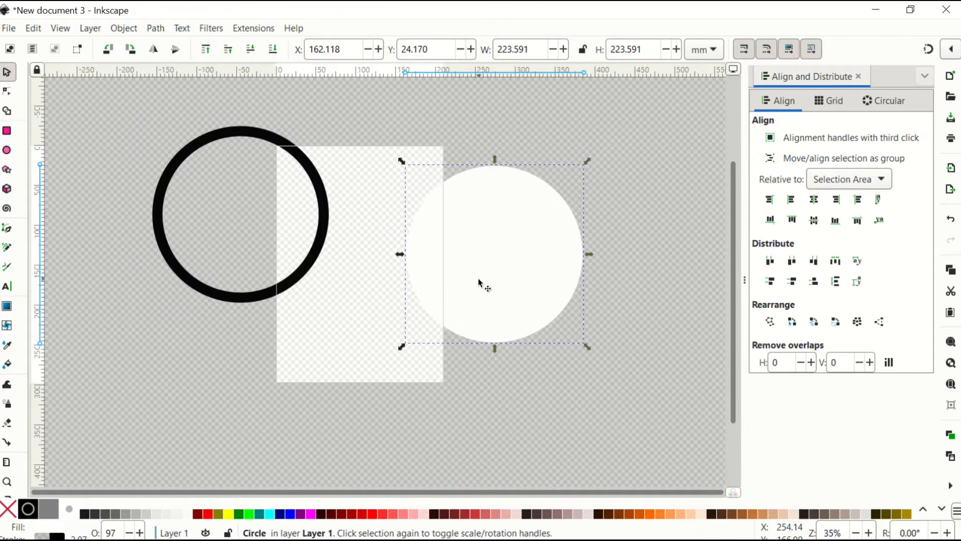
pyautogui.hotkey('ctrl', 'c')
pyautogui.hotkey('ctrl', 'v')
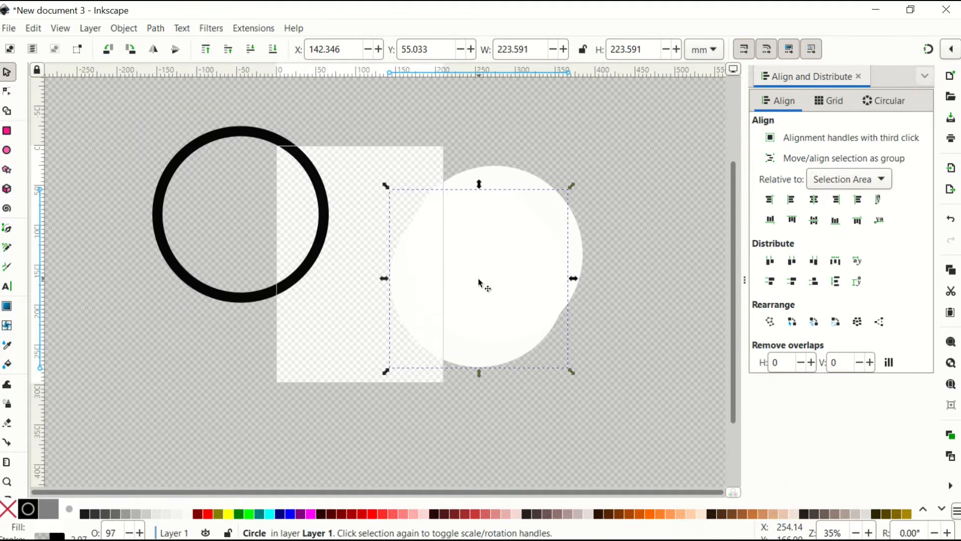
pyautogui.moveTo(489, 305); pyautogui.dragTo(434, 406)
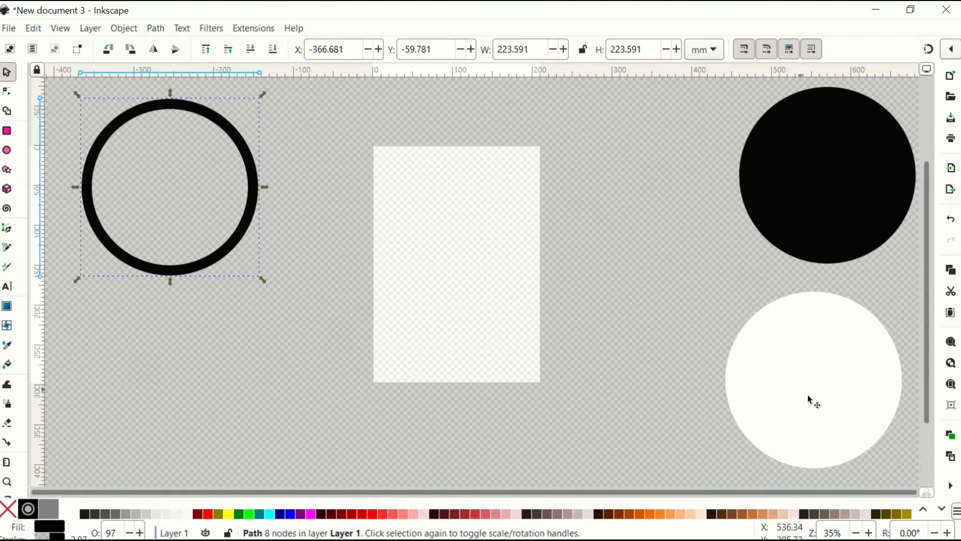
# Enlarge the white circle over the page to about 425 mm and resize the page to fit it.
pyautogui.click(790, 382)
pyautogui.moveTo(829, 398); pyautogui.dragTo(439, 229)
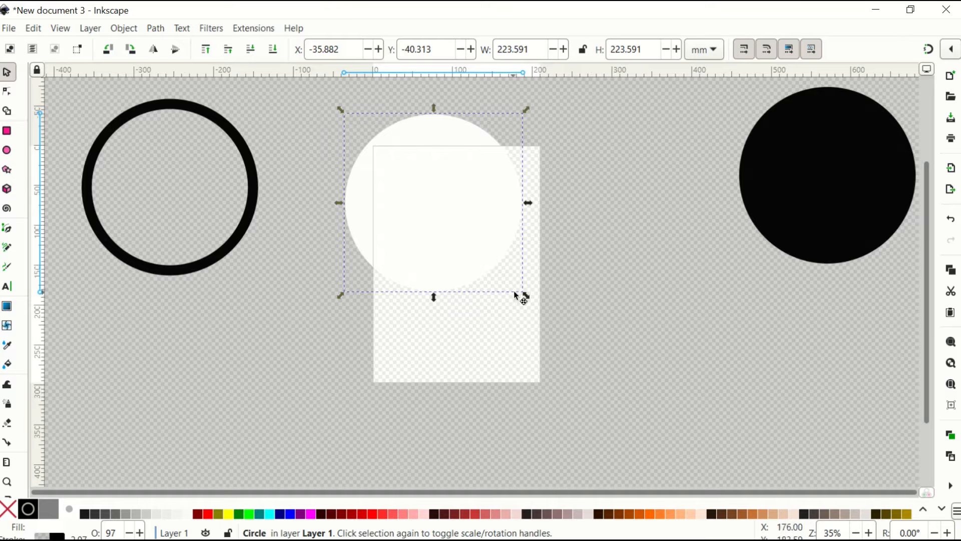
pyautogui.moveTo(526, 298); pyautogui.dragTo(691, 464)
pyautogui.moveTo(596, 325); pyautogui.dragTo(550, 325)
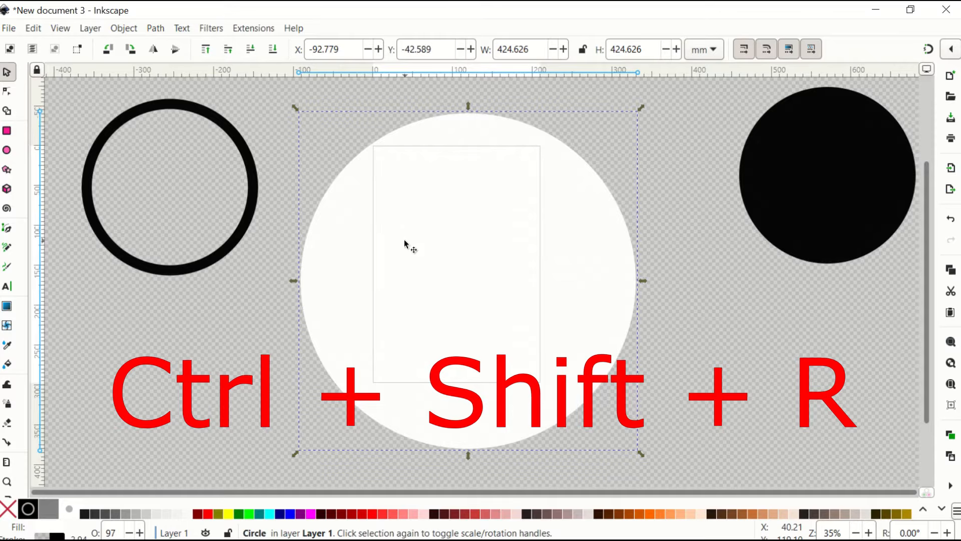
pyautogui.hotkey('ctrl', 'shift', 'r')
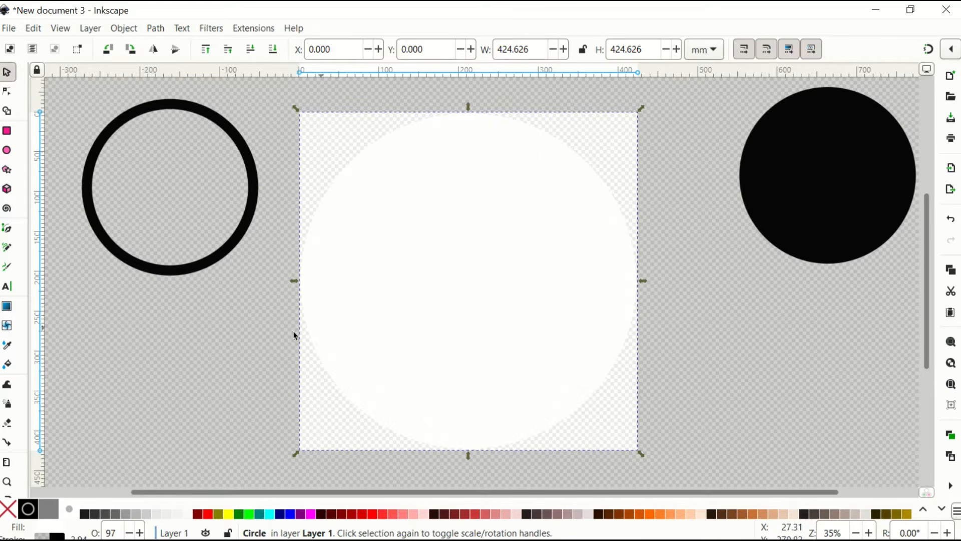
# Create the text COOKING in Bebas at 400 pt and place it over the upper half of the white circle.
pyautogui.click(8, 288)
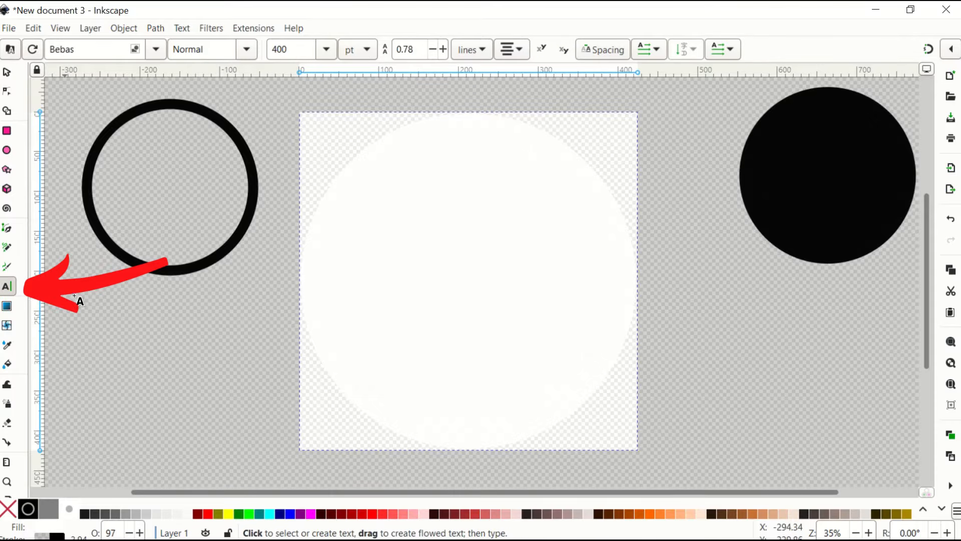
pyautogui.click(186, 337)
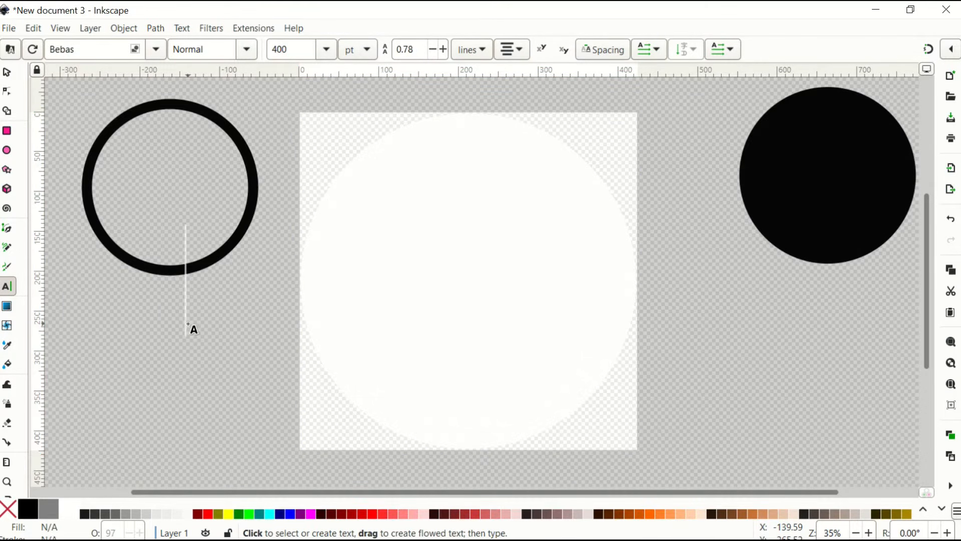
pyautogui.write('COOKING')
pyautogui.click(7, 71)
pyautogui.moveTo(132, 292); pyautogui.dragTo(405, 235)
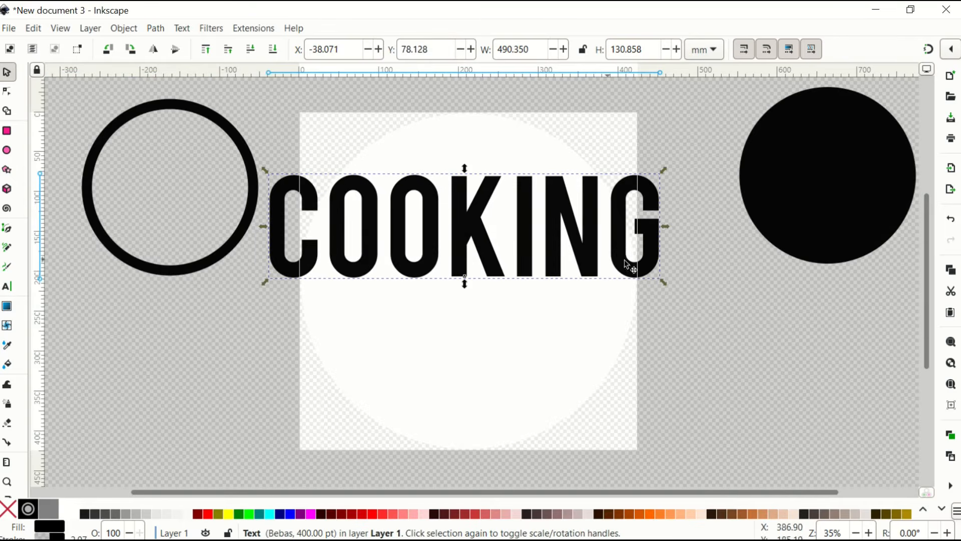
# Scale the COOKING text down to about 281 mm wide and centre it horizontally in the circle's upper half.
pyautogui.moveTo(663, 281); pyautogui.dragTo(538, 248)
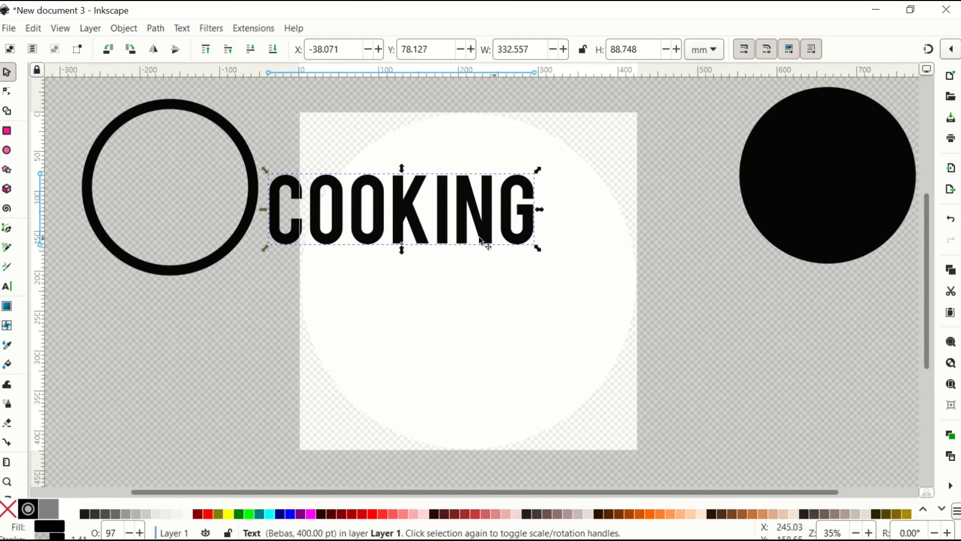
pyautogui.moveTo(464, 233); pyautogui.dragTo(532, 240)
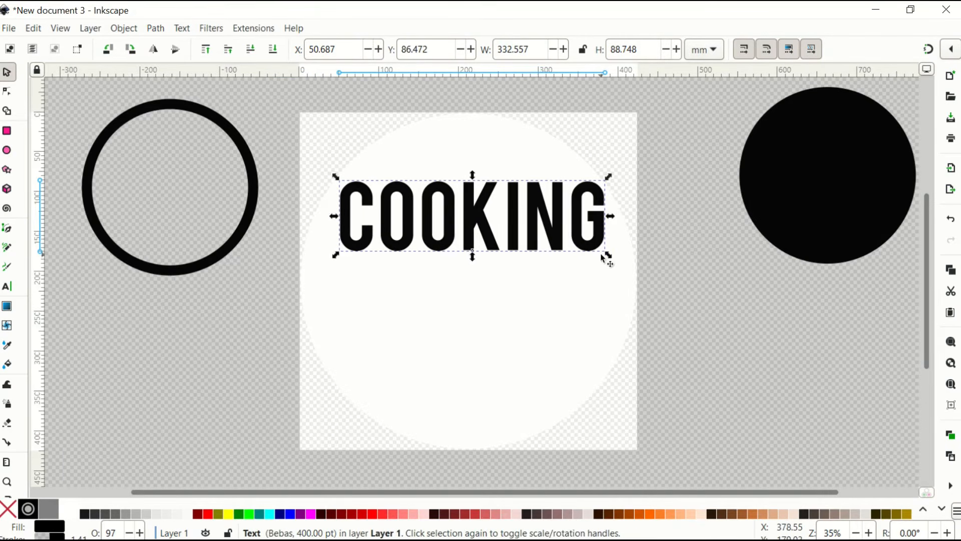
pyautogui.moveTo(609, 256); pyautogui.dragTo(571, 244)
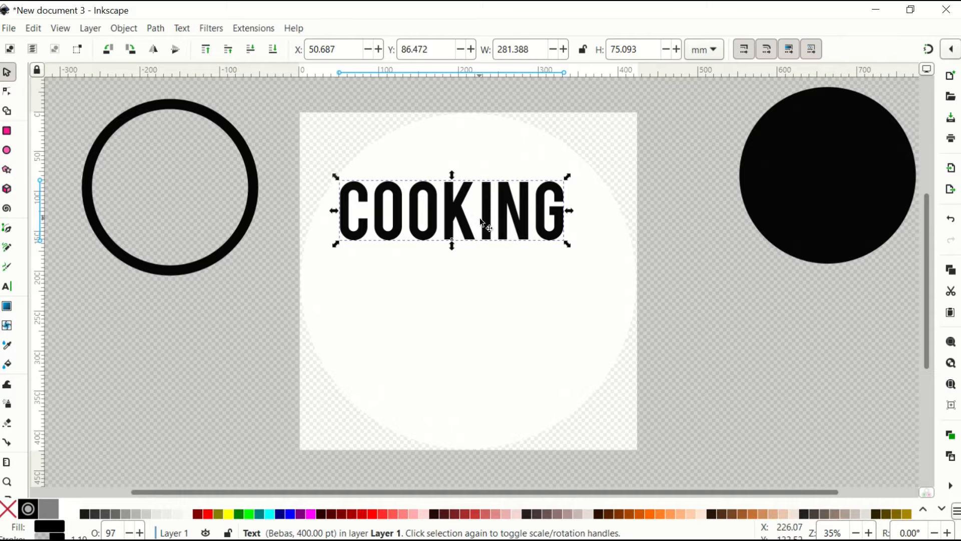
pyautogui.moveTo(486, 224); pyautogui.dragTo(501, 219)
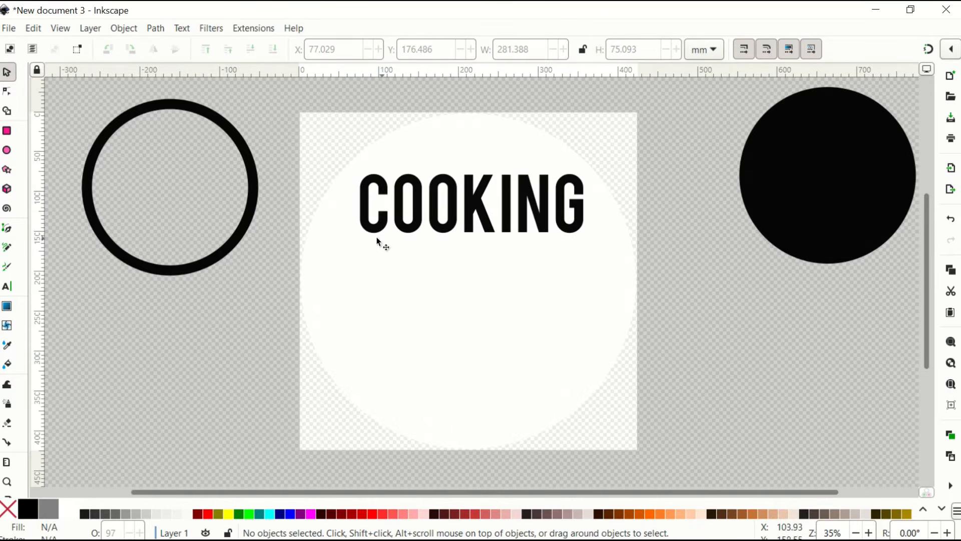
pyautogui.click(443, 234)
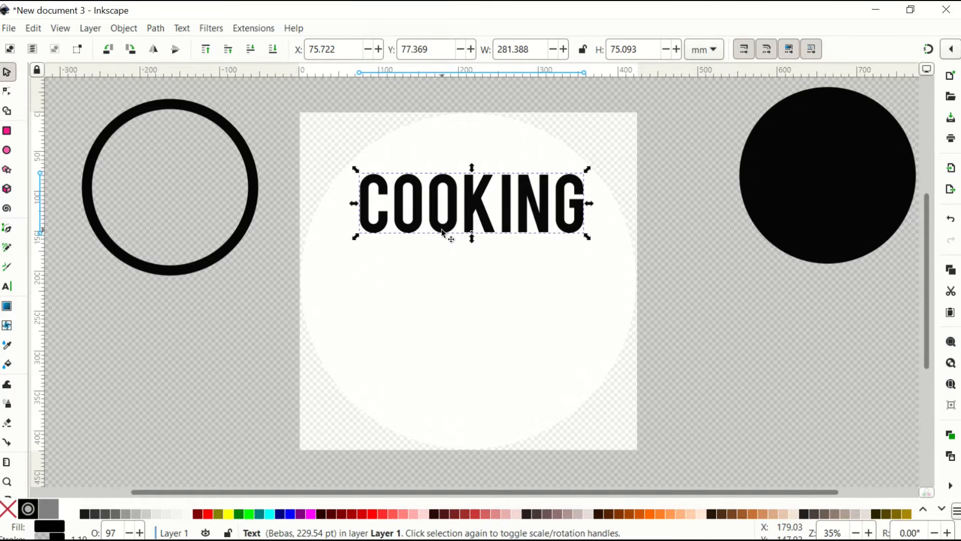
# Duplicate the COOKING text directly beneath the original and change the copy's wording to IS LOVE.
pyautogui.hotkey('ctrl', 'v')
pyautogui.moveTo(442, 234); pyautogui.dragTo(468, 279)
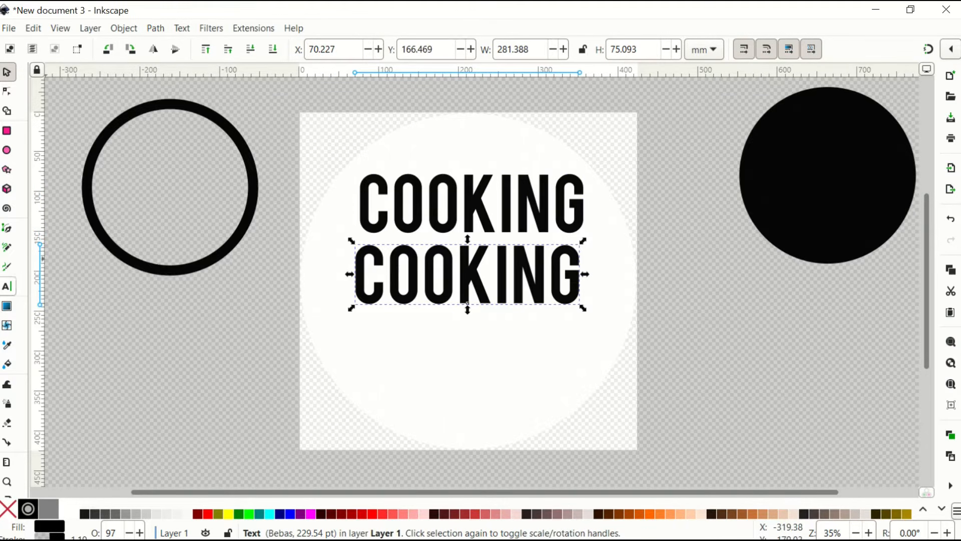
pyautogui.click(6, 287)
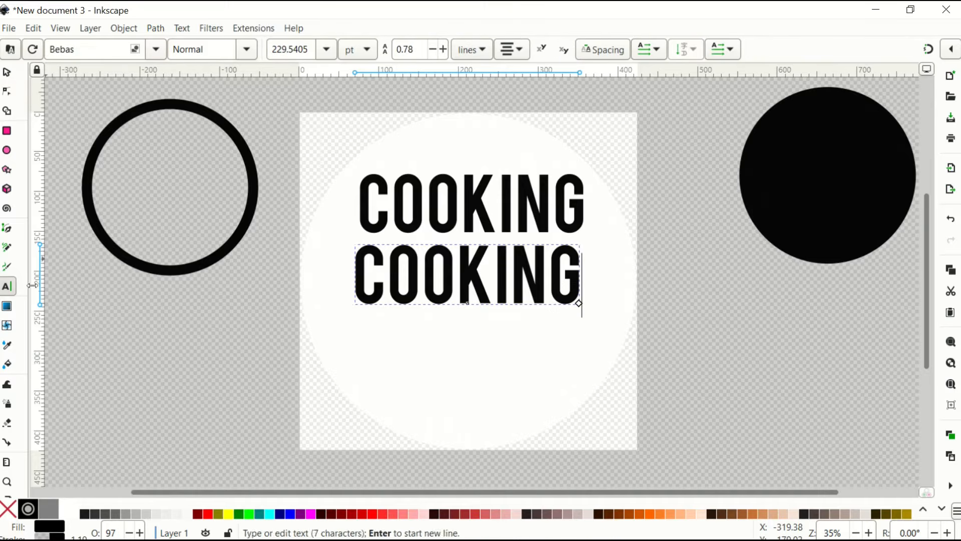
pyautogui.click(385, 265)
pyautogui.press('Delete')
pyautogui.press('Delete')
pyautogui.press('Delete')
pyautogui.press('Delete')
pyautogui.press('Delete')
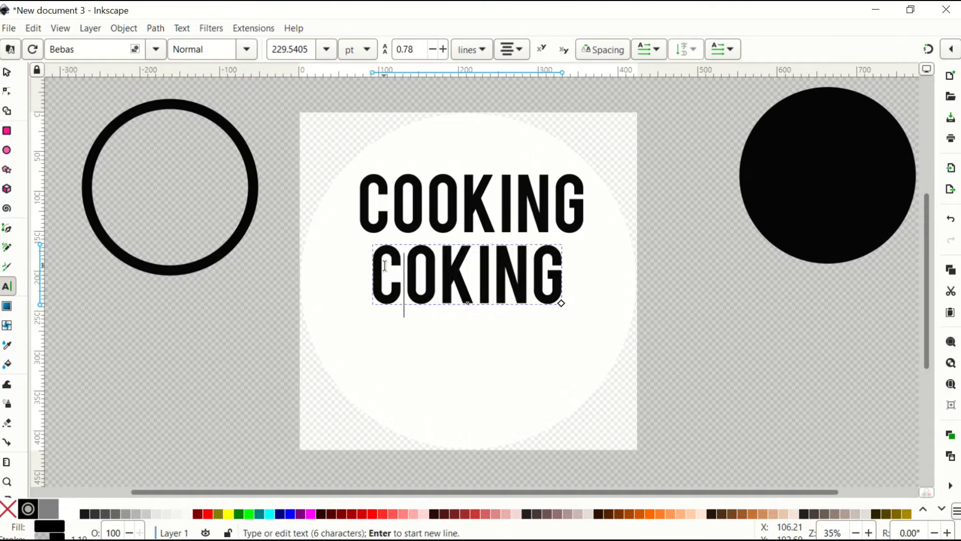
pyautogui.press('BackSpace')
pyautogui.press('Delete')
pyautogui.write('ISLOVE')
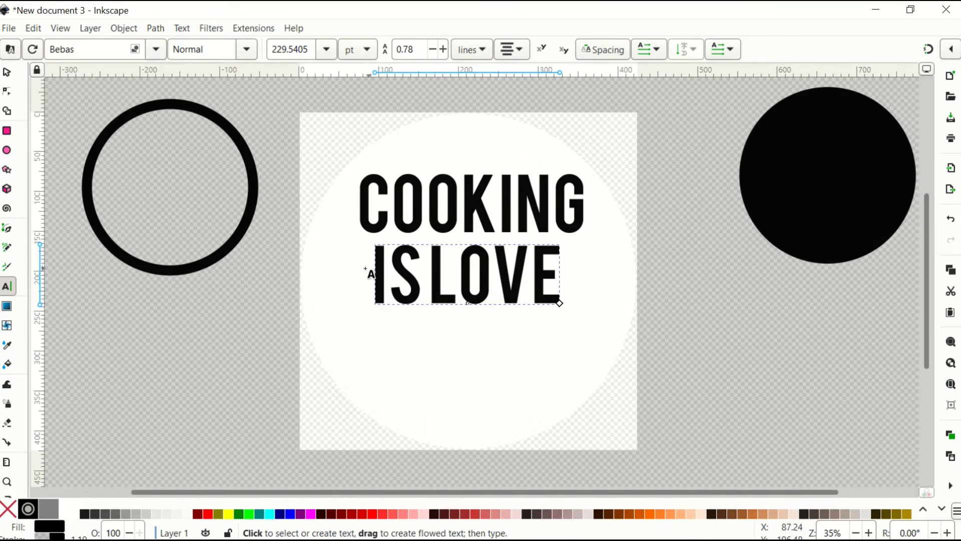
pyautogui.click(329, 250)
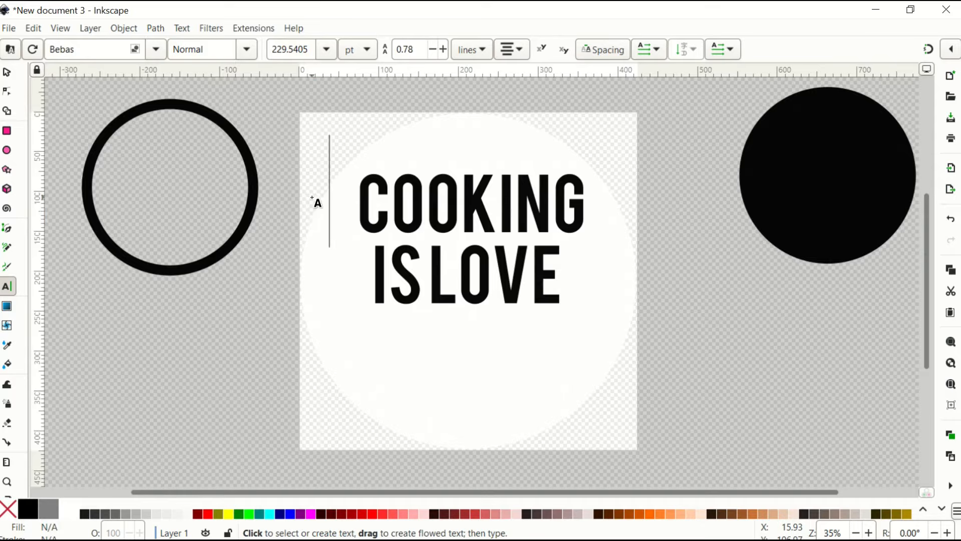
pyautogui.write('FFE')
pyautogui.press('Escape')
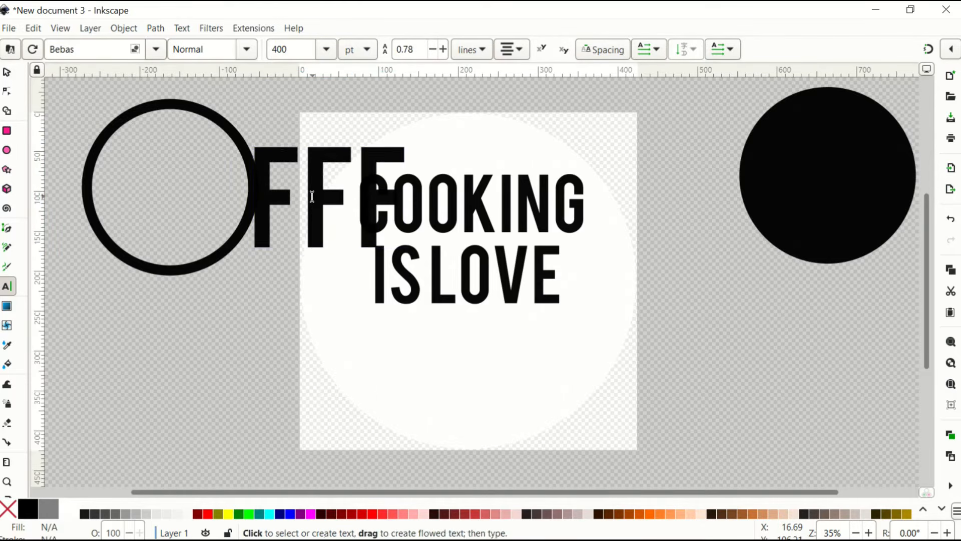
pyautogui.click(7, 73)
pyautogui.moveTo(279, 208); pyautogui.dragTo(190, 378)
pyautogui.press('Delete')
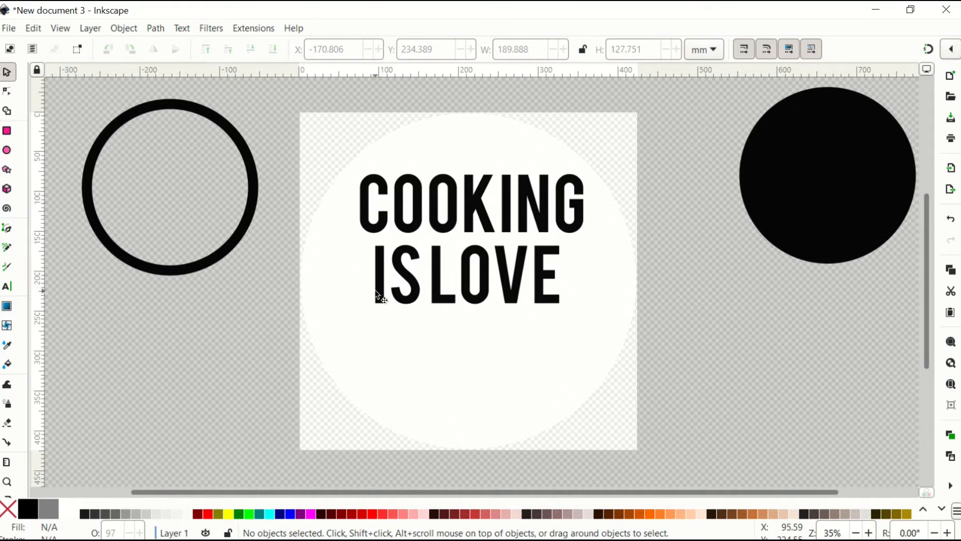
# Duplicate the IS LOVE text, change the copy's wording to YOU CAN and place it directly beneath.
pyautogui.click(383, 297)
pyautogui.hotkey('ctrl', 'v')
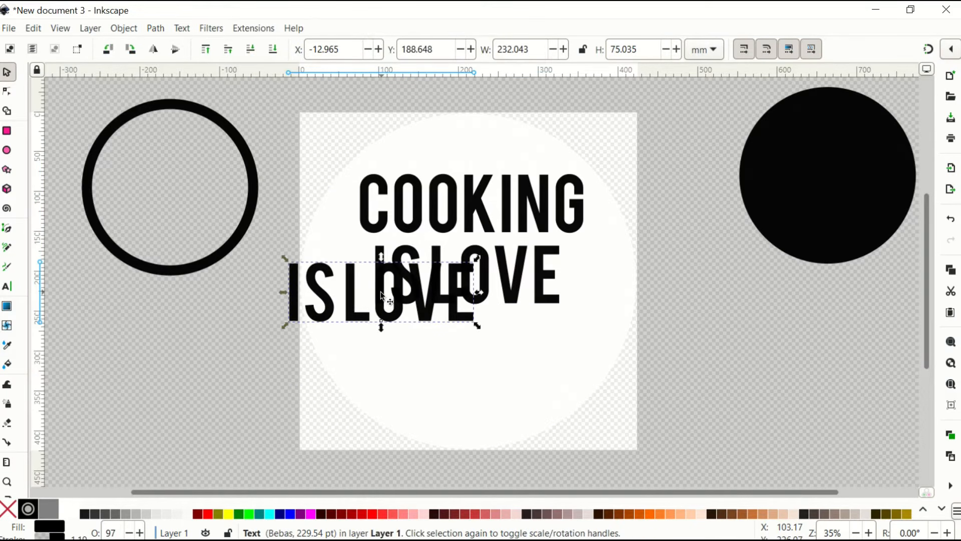
pyautogui.moveTo(383, 296); pyautogui.dragTo(430, 367)
pyautogui.press('t')
pyautogui.click(351, 360)
pyautogui.press('BackSpace')
pyautogui.moveTo(367, 367); pyautogui.dragTo(399, 339)
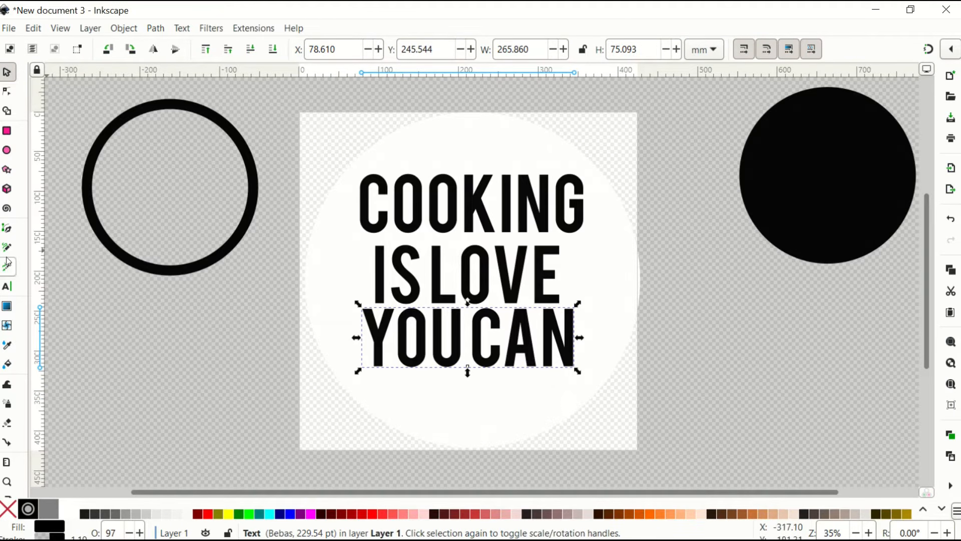
# Create the separate 400 pt text TASTE on the canvas below the ring.
pyautogui.click(7, 286)
pyautogui.click(111, 361)
pyautogui.write('TASTE')
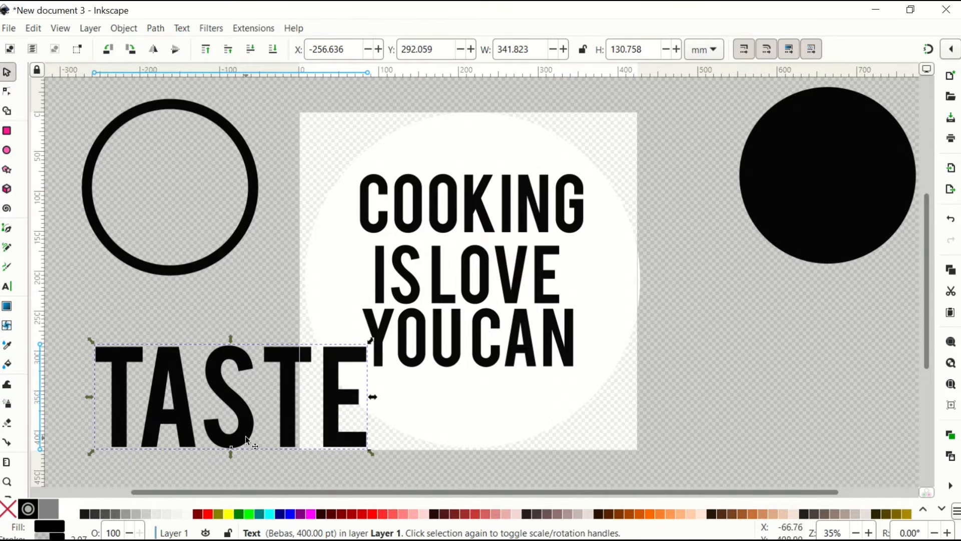
# Set the TASTE text in the Black Chalk font and replace its first letter with a capital T.
pyautogui.click(7, 289)
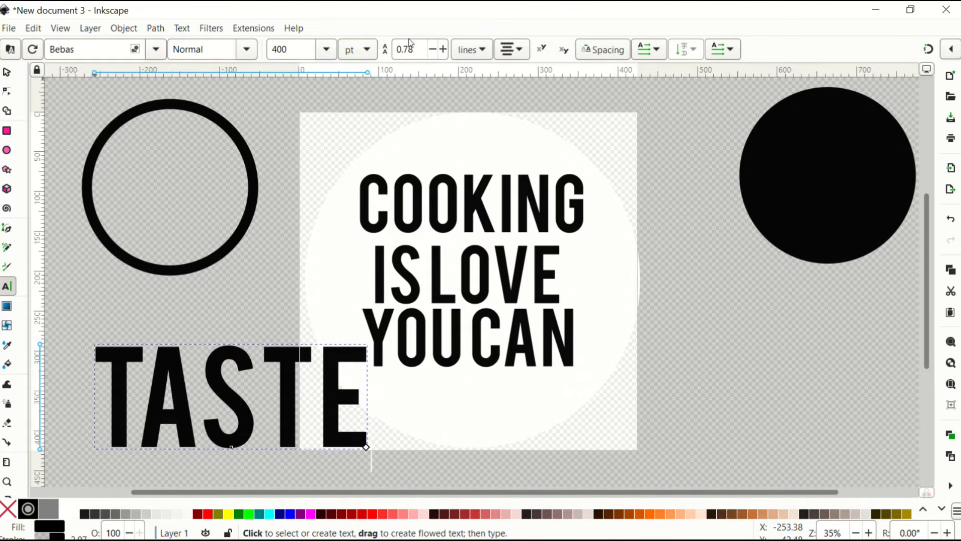
pyautogui.click(156, 49)
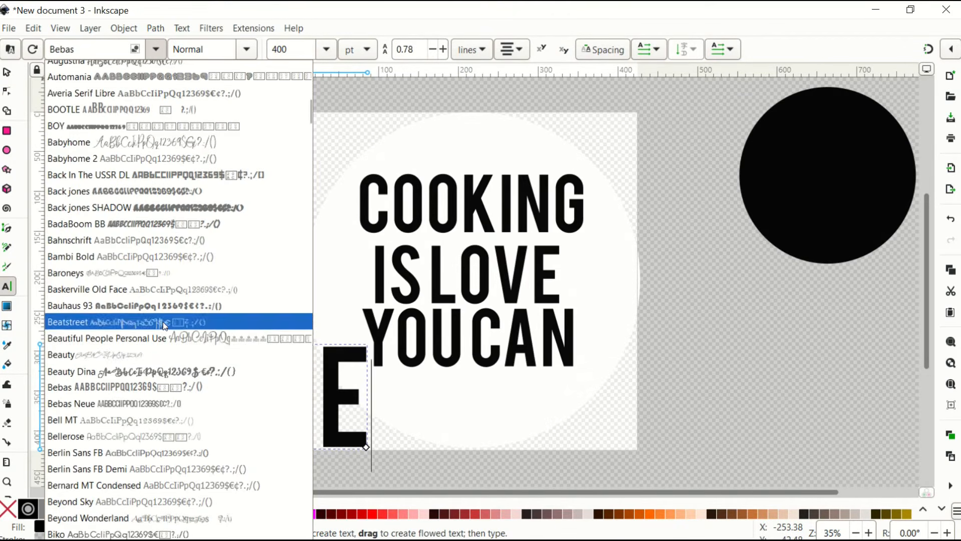
pyautogui.scroll(-3, 164, 352)
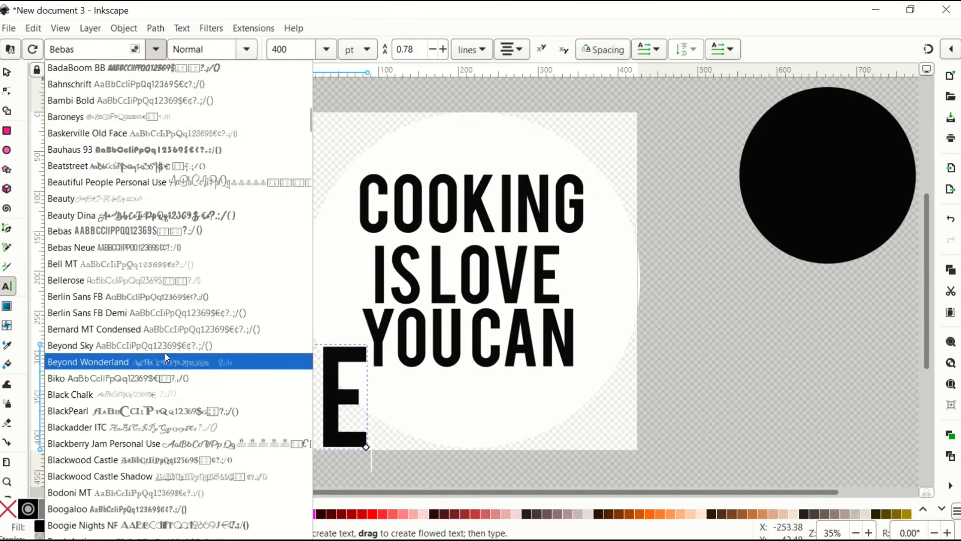
pyautogui.click(164, 395)
pyautogui.click(190, 403)
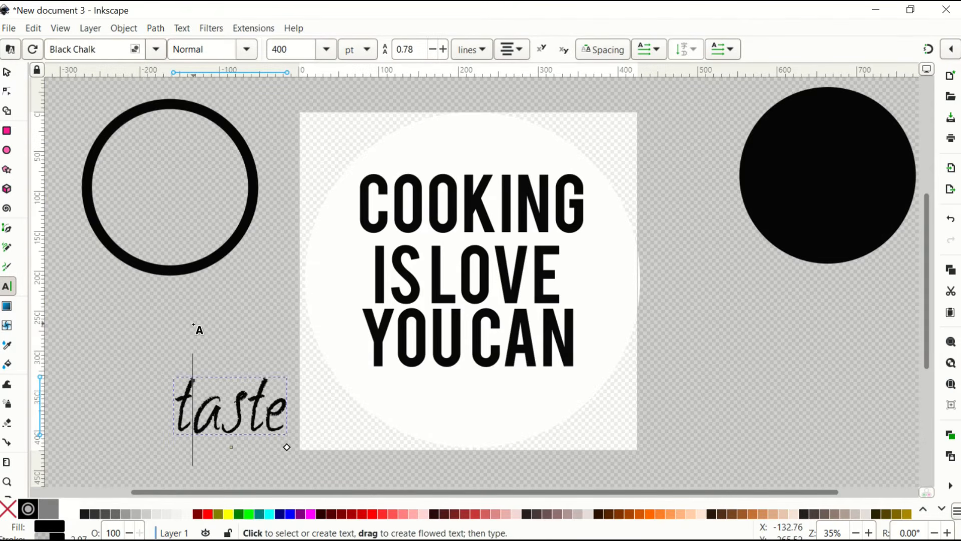
pyautogui.press('BackSpace')
pyautogui.write('T')
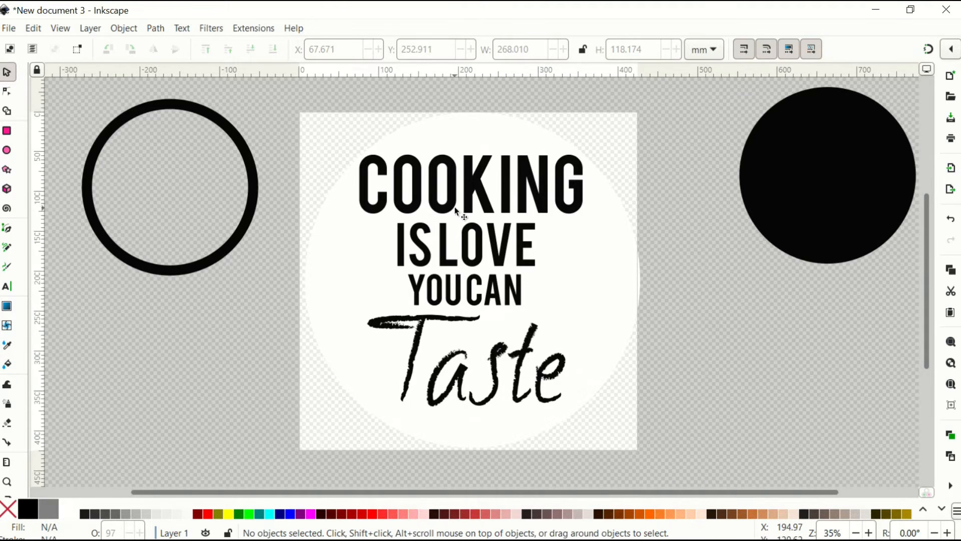
# Centre the four text lines COOKING, IS LOVE, YOU CAN and Taste horizontally relative to one another.
pyautogui.hotkey('ctrl', 'a')
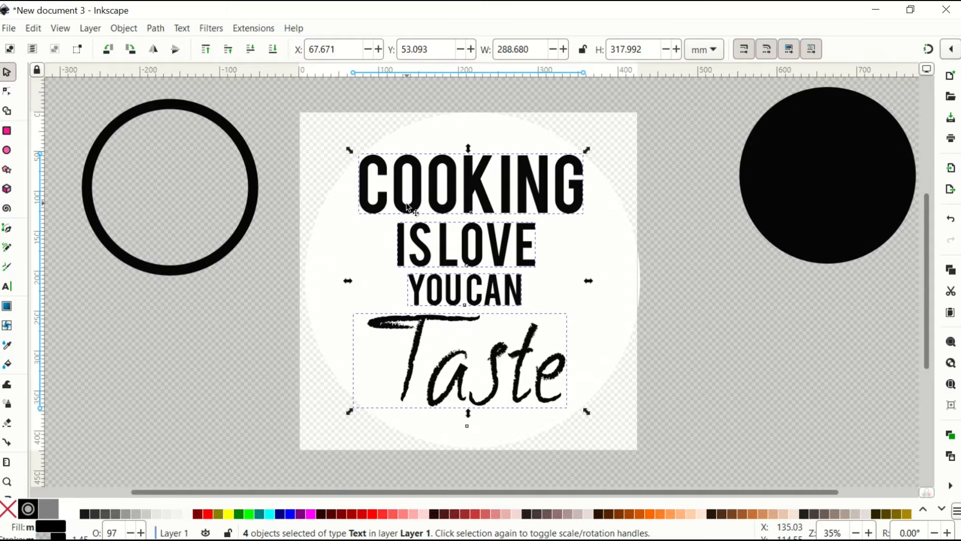
pyautogui.click(123, 28)
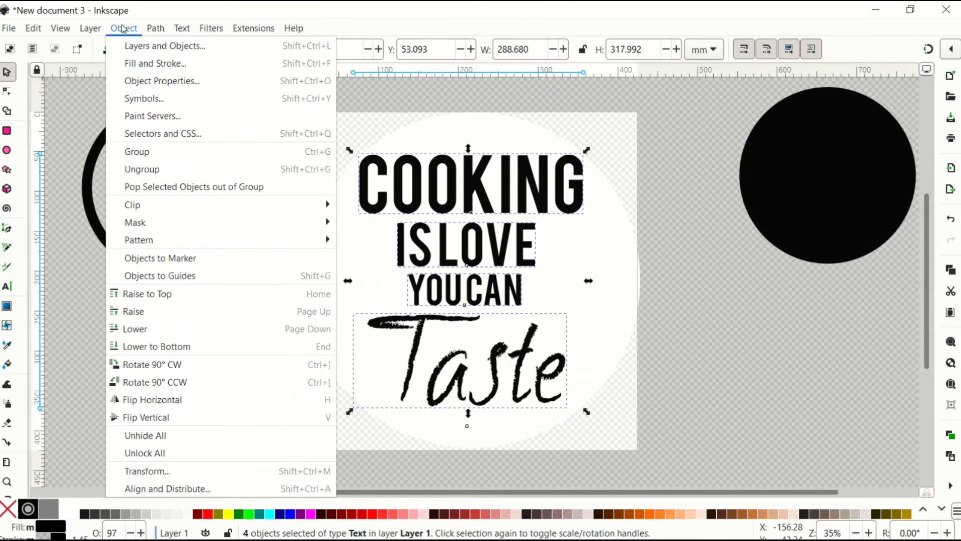
pyautogui.click(136, 488)
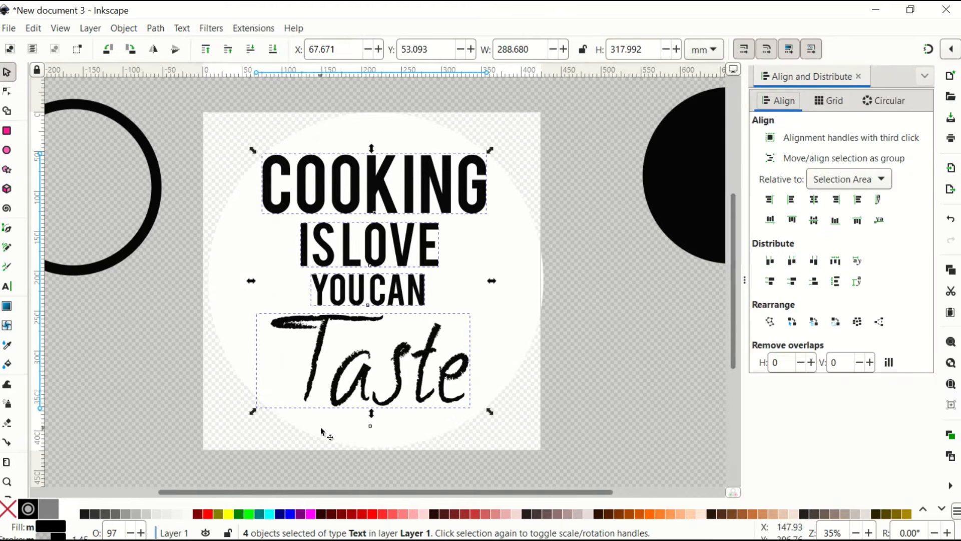
pyautogui.click(821, 200)
# Centre the four text lines horizontally on the white circle and adjust the position of the Taste line.
pyautogui.click(535, 273)
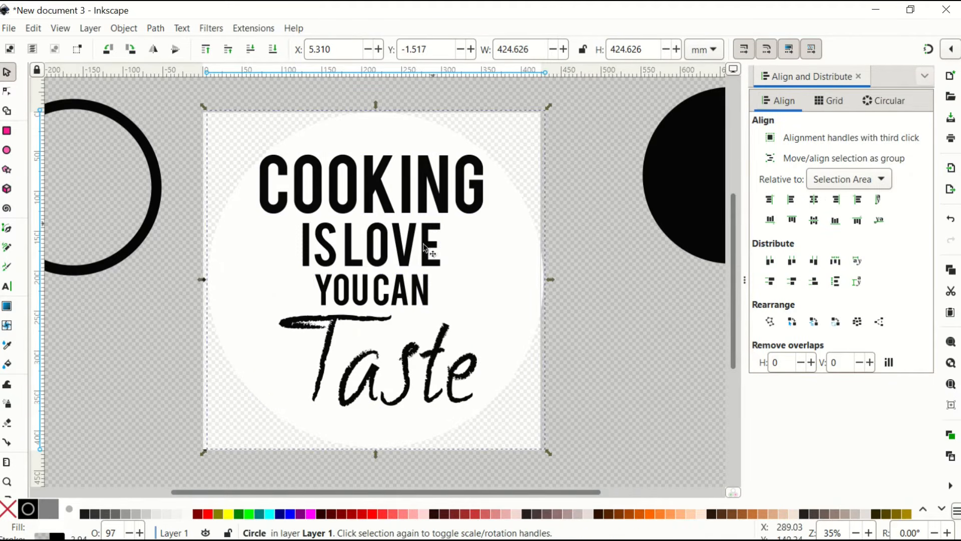
pyautogui.keyDown('shift'); pyautogui.click(369, 209); pyautogui.keyUp('shift')
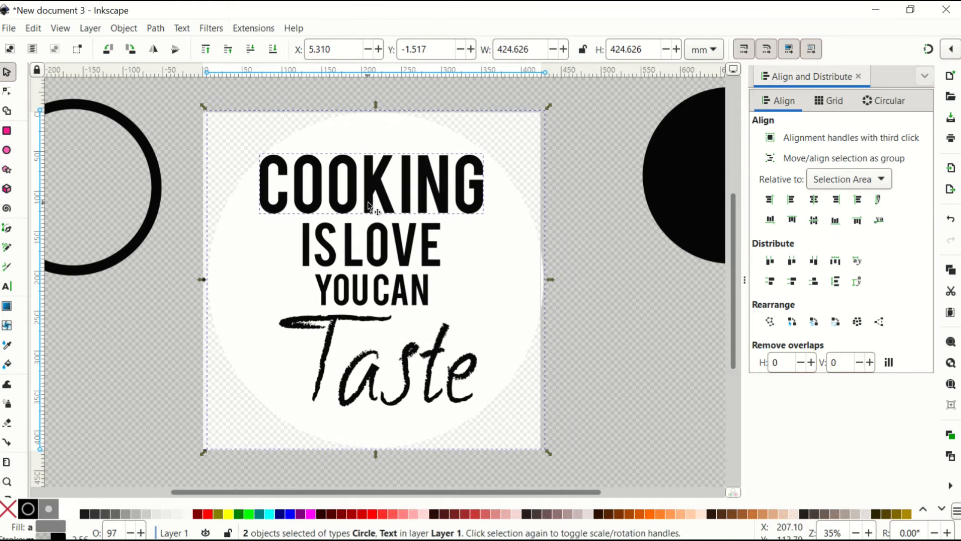
pyautogui.keyDown('shift'); pyautogui.click(375, 235); pyautogui.keyUp('shift')
pyautogui.keyDown('shift'); pyautogui.click(364, 291); pyautogui.keyUp('shift')
pyautogui.keyDown('shift'); pyautogui.click(356, 323); pyautogui.keyUp('shift')
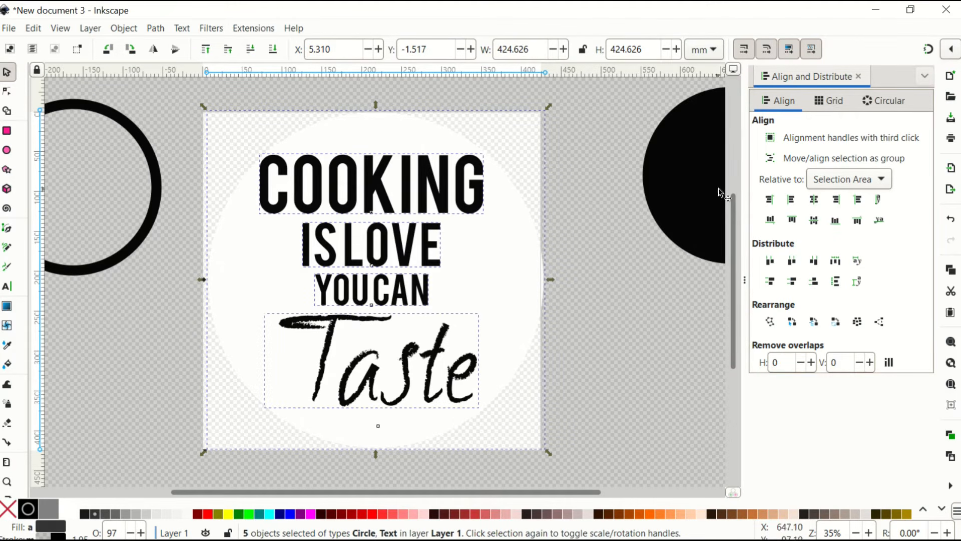
pyautogui.press('F12')
pyautogui.click(506, 360)
pyautogui.moveTo(506, 361); pyautogui.dragTo(485, 354)
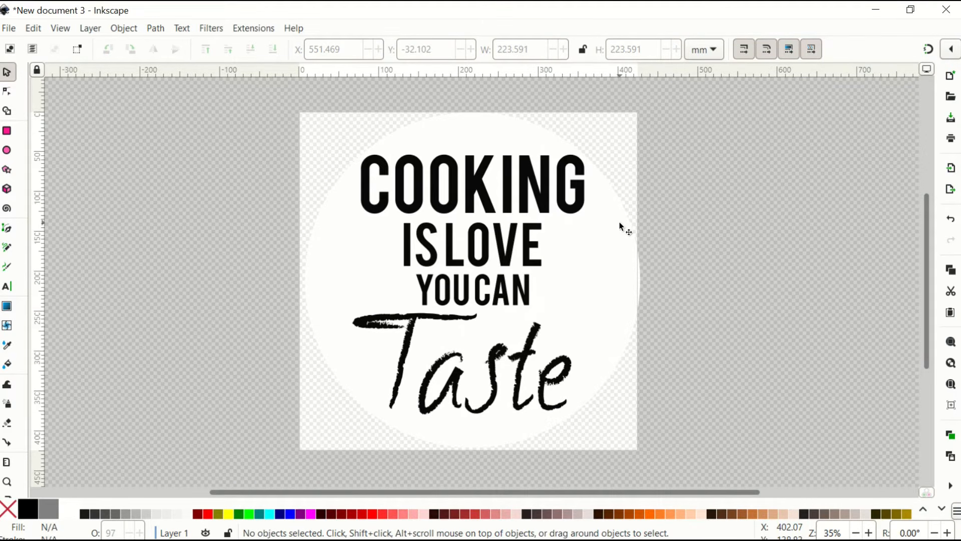
# Resize the page to the design and export it as the PNG MASTER BLACK into the Inkscape LOVE YOU CAN TASTE folder.
pyautogui.hotkey('ctrl', 'shift', 'r')
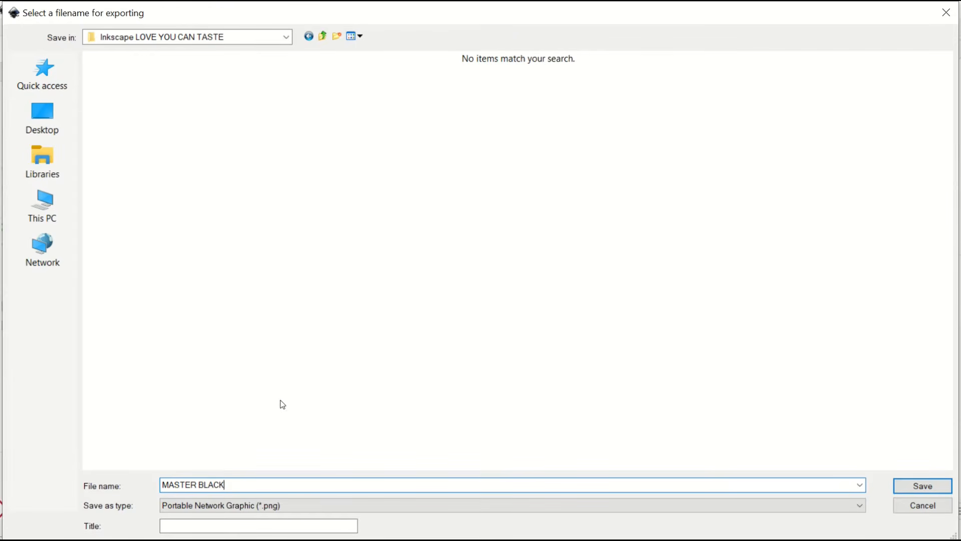
pyautogui.click(203, 508)
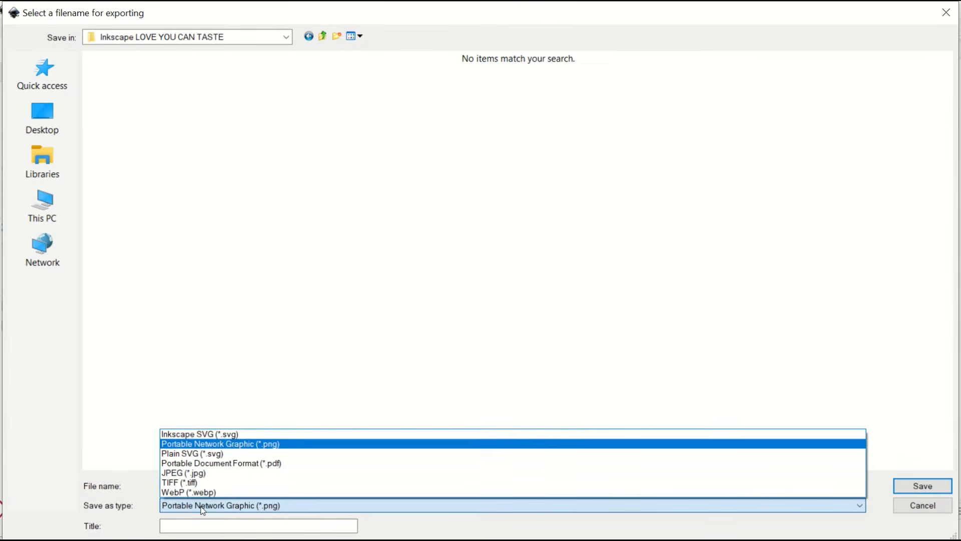
pyautogui.click(203, 508)
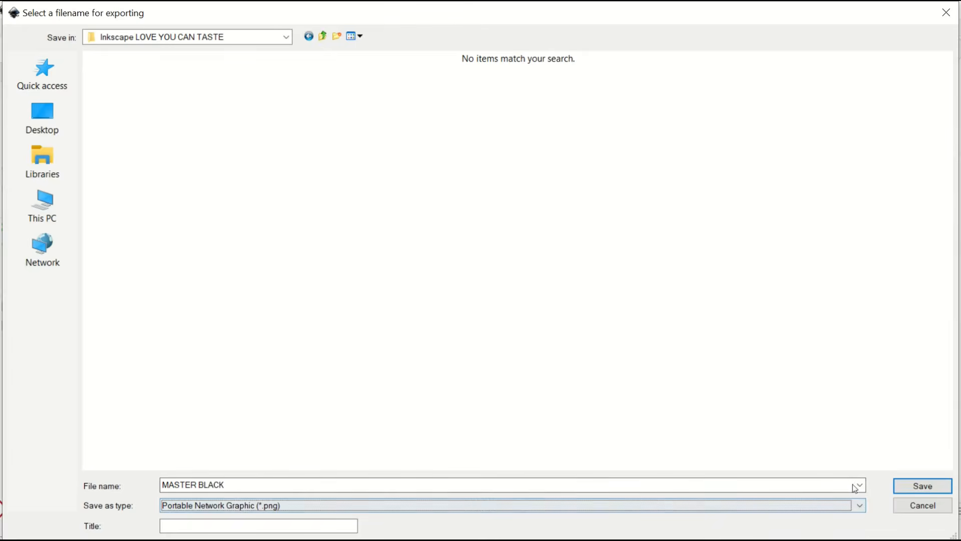
pyautogui.click(904, 486)
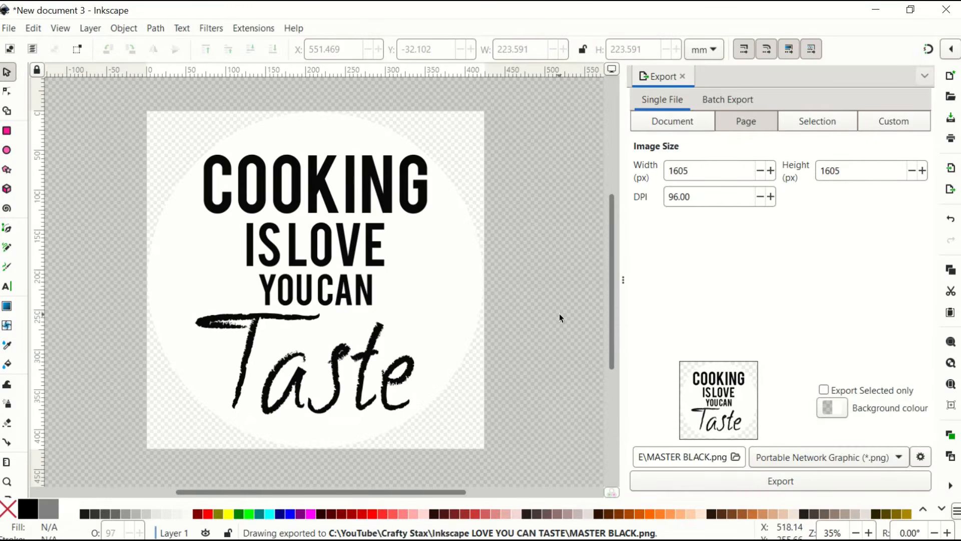
# Set the export resolution to 300 DPI and export again, replacing MASTER BLACK.png.
pyautogui.moveTo(693, 196); pyautogui.dragTo(612, 180)
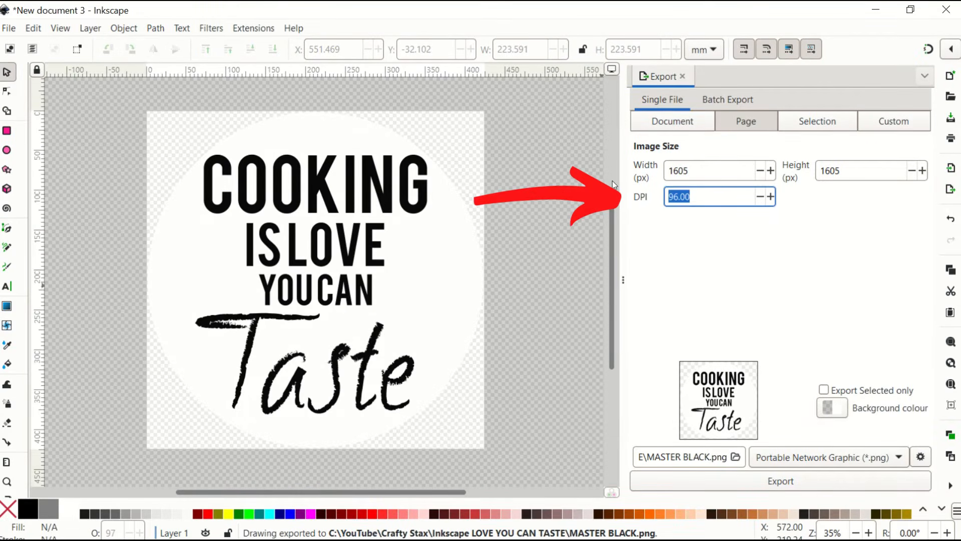
pyautogui.write('300')
pyautogui.press('Return')
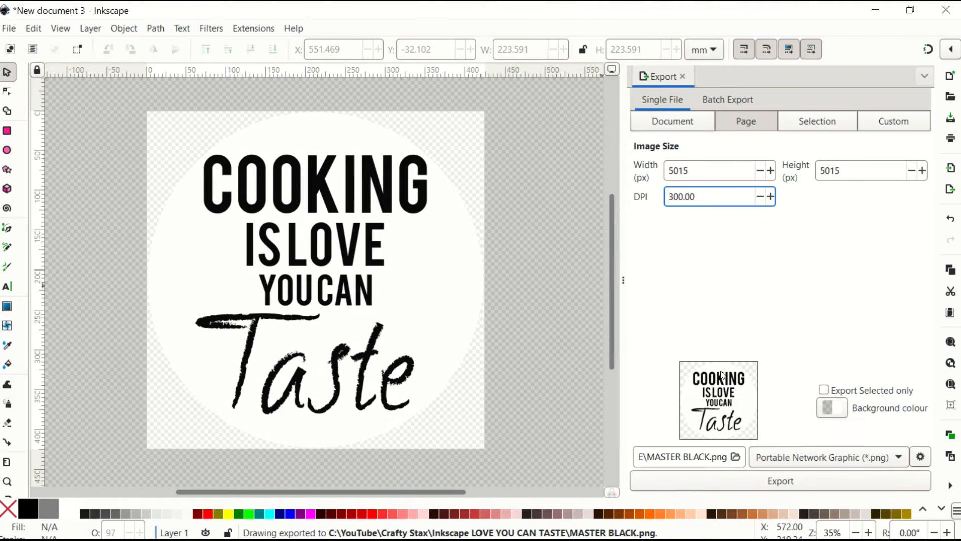
pyautogui.click(651, 485)
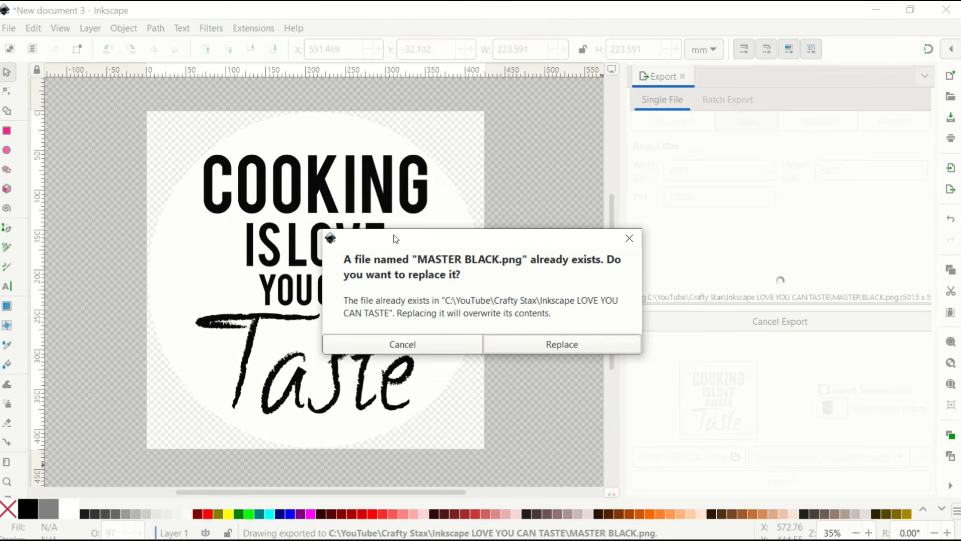
pyautogui.click(495, 347)
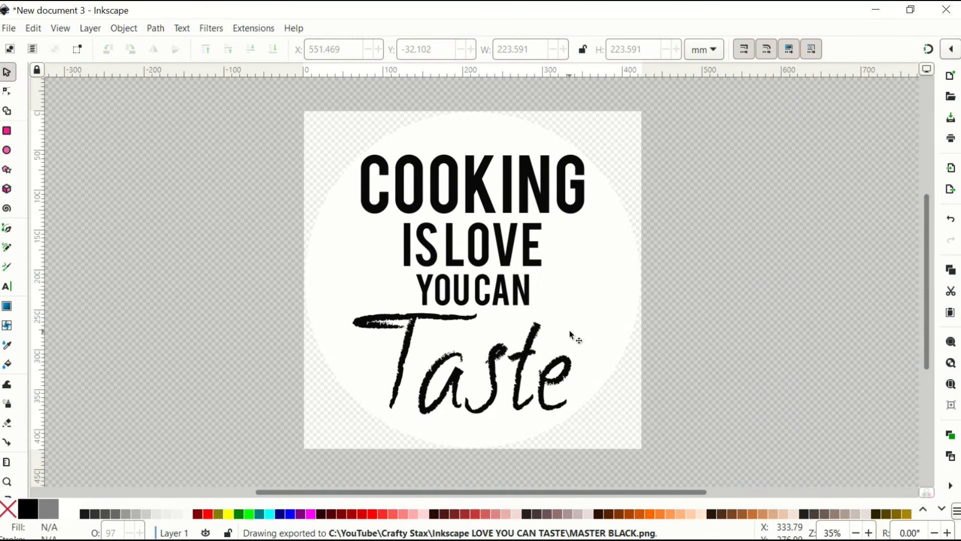
# Recolour the four text lines white and fill the circle behind them with black.
pyautogui.click(336, 284)
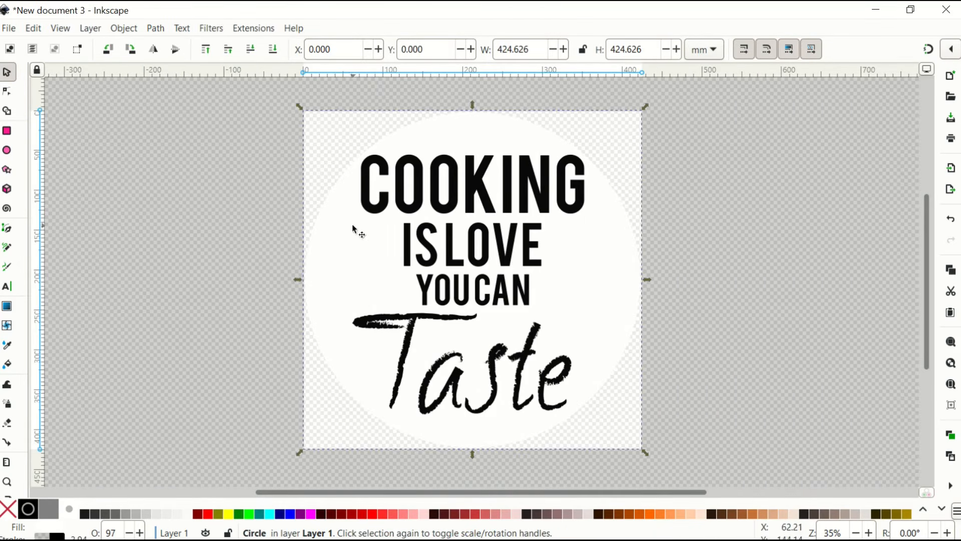
pyautogui.click(375, 213)
pyautogui.keyDown('shift'); pyautogui.click(413, 250); pyautogui.keyUp('shift')
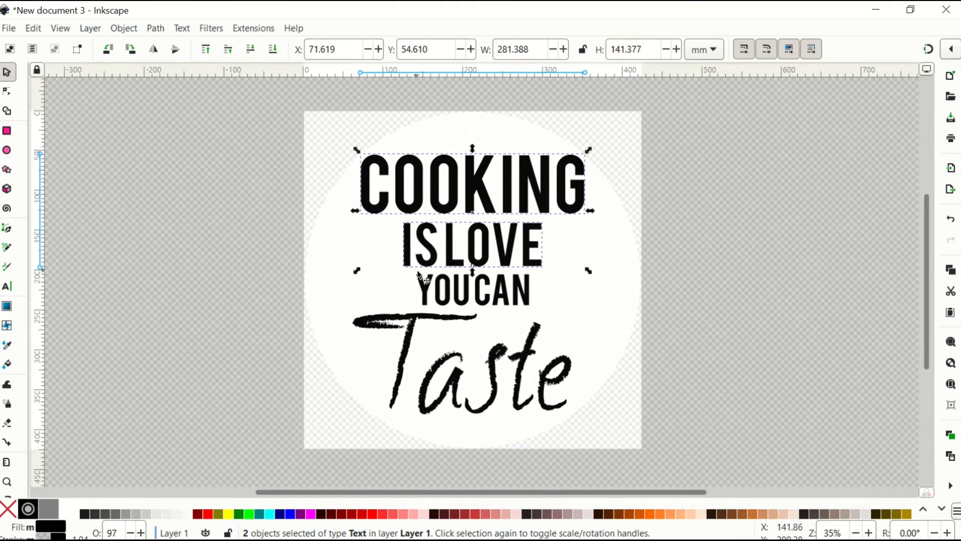
pyautogui.keyDown('shift'); pyautogui.click(420, 291); pyautogui.keyUp('shift')
pyautogui.keyDown('shift'); pyautogui.click(413, 320); pyautogui.keyUp('shift')
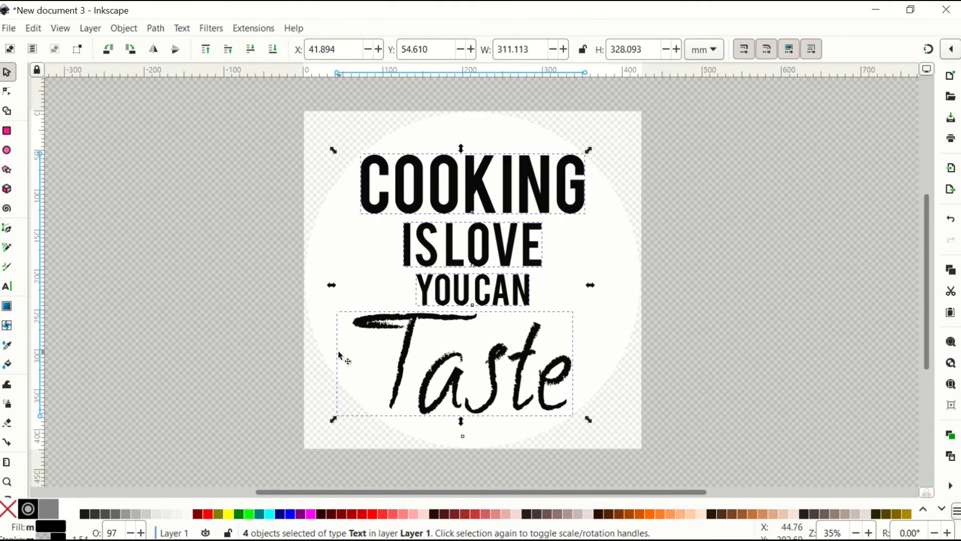
pyautogui.click(190, 514)
pyautogui.click(547, 378)
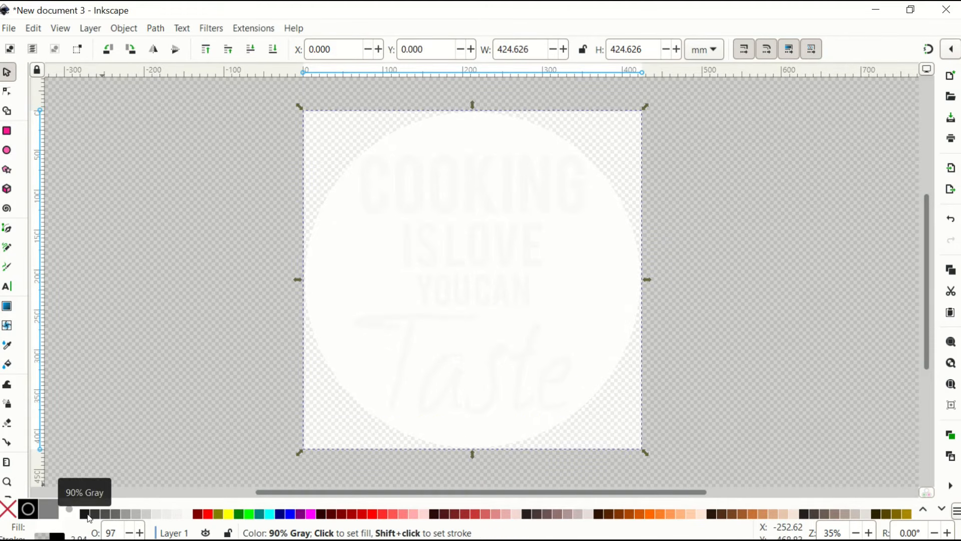
pyautogui.click(29, 511)
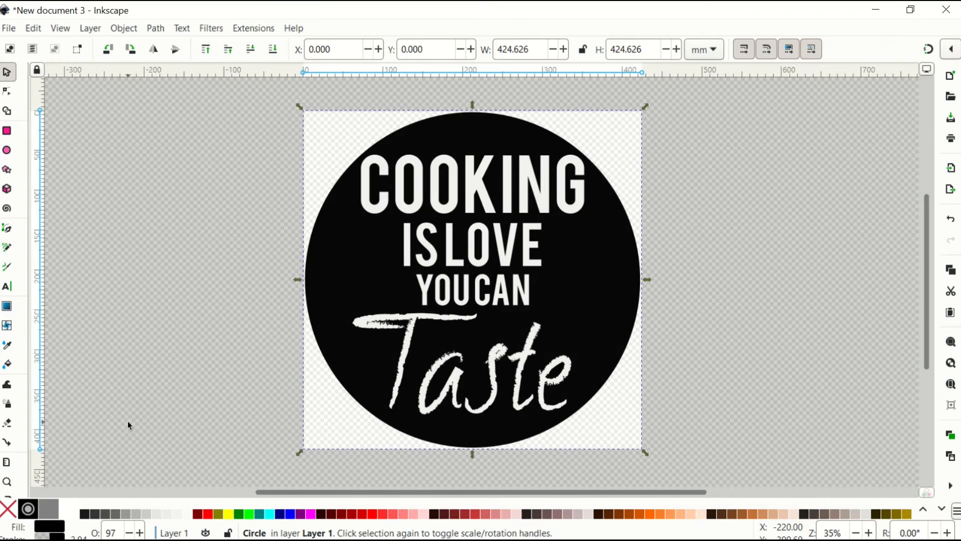
# Export the black-circle version of the design as MASTER WHITE.png into the Inkscape LOVE YOU CAN TASTE folder.
pyautogui.click(140, 346)
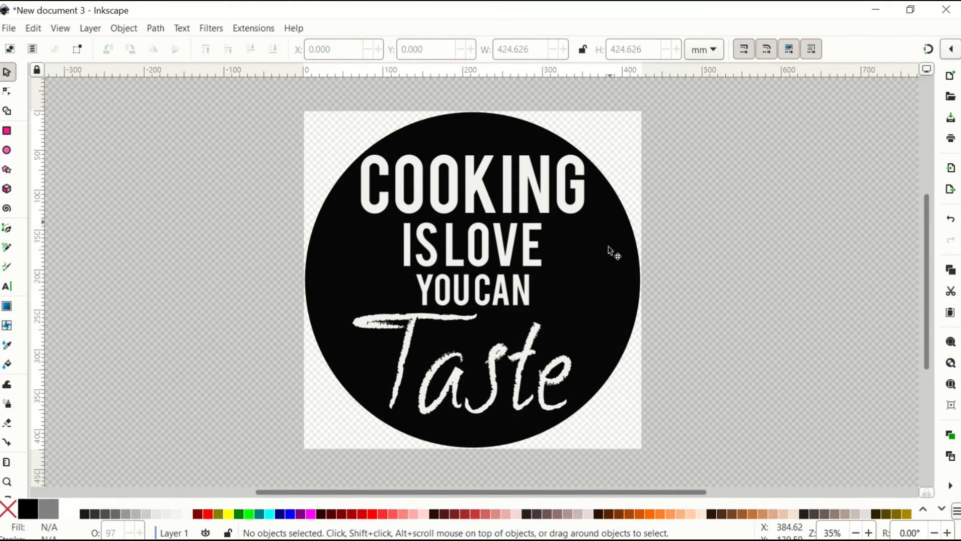
pyautogui.click(955, 191)
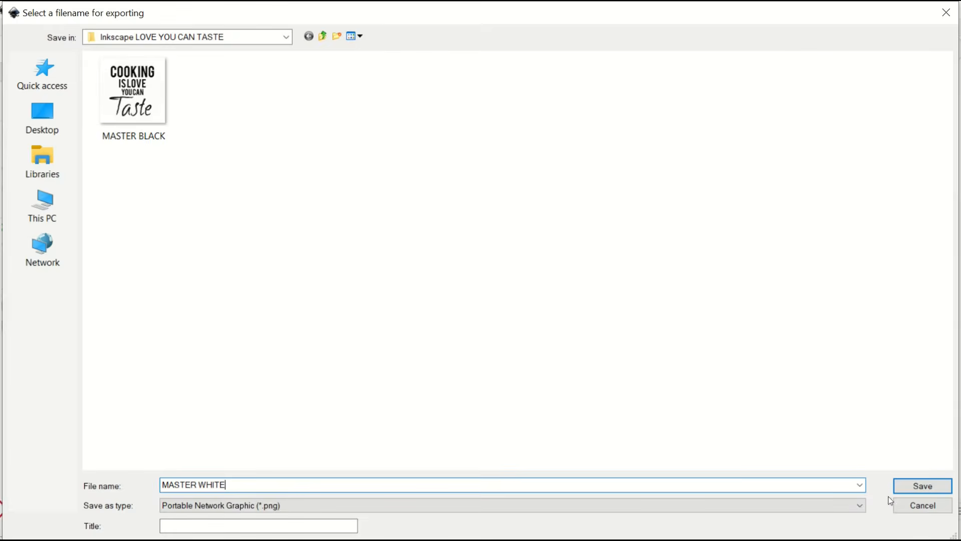
pyautogui.click(919, 481)
# Close the current document without saving and open MASTER BLACK.png as an embedded image with smooth rendering.
pyautogui.click(9, 28)
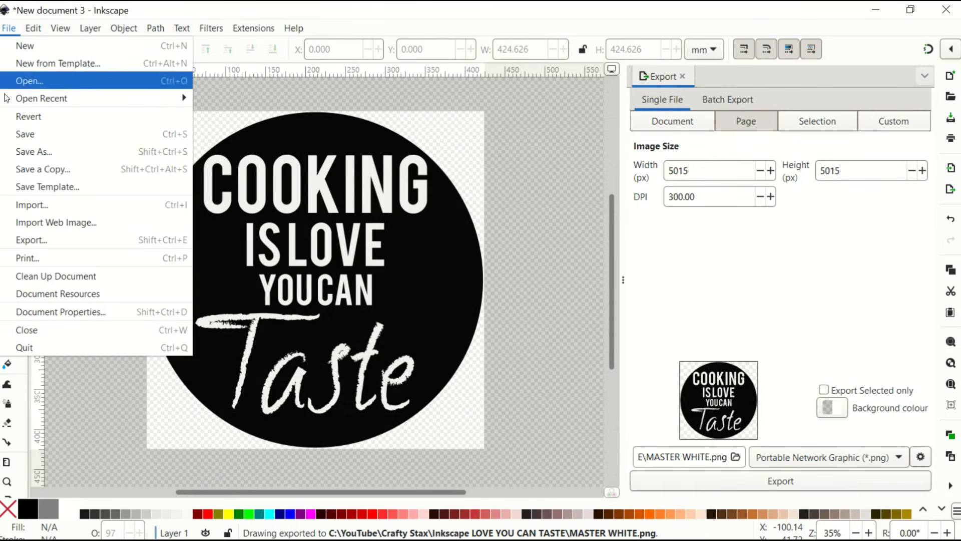
pyautogui.click(57, 328)
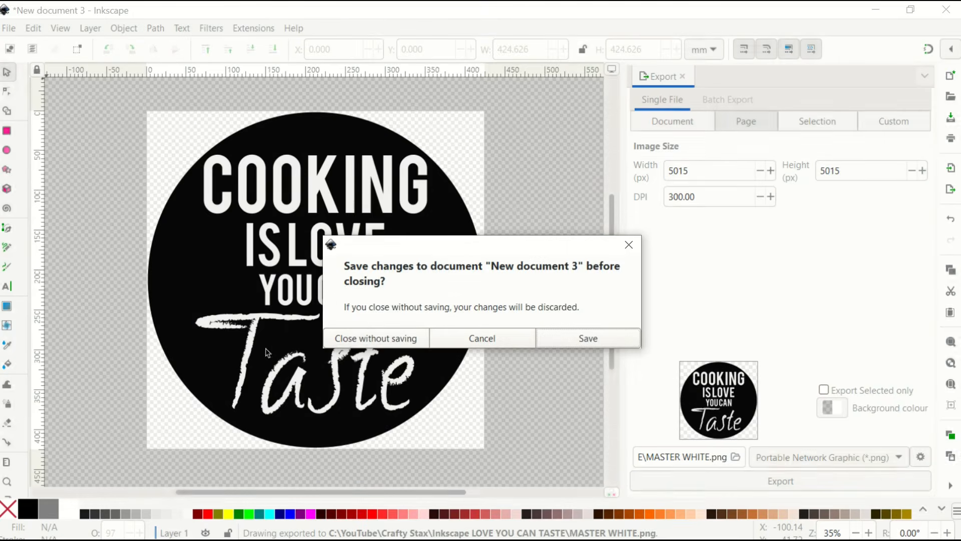
pyautogui.click(352, 339)
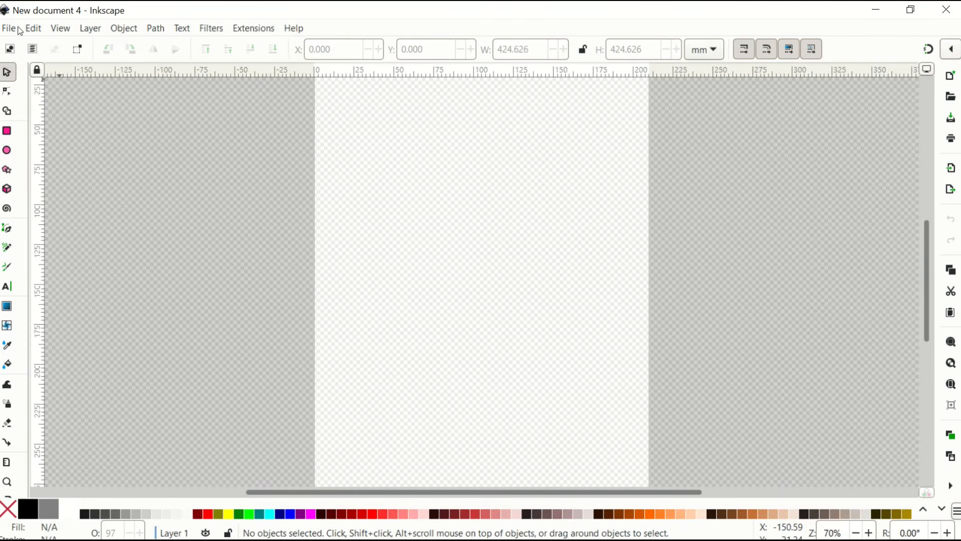
pyautogui.click(19, 30)
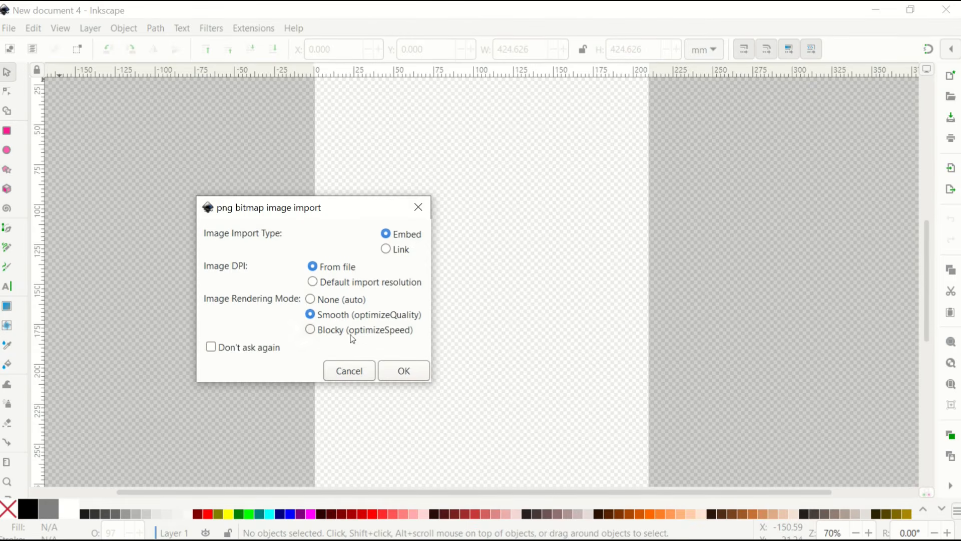
pyautogui.click(389, 370)
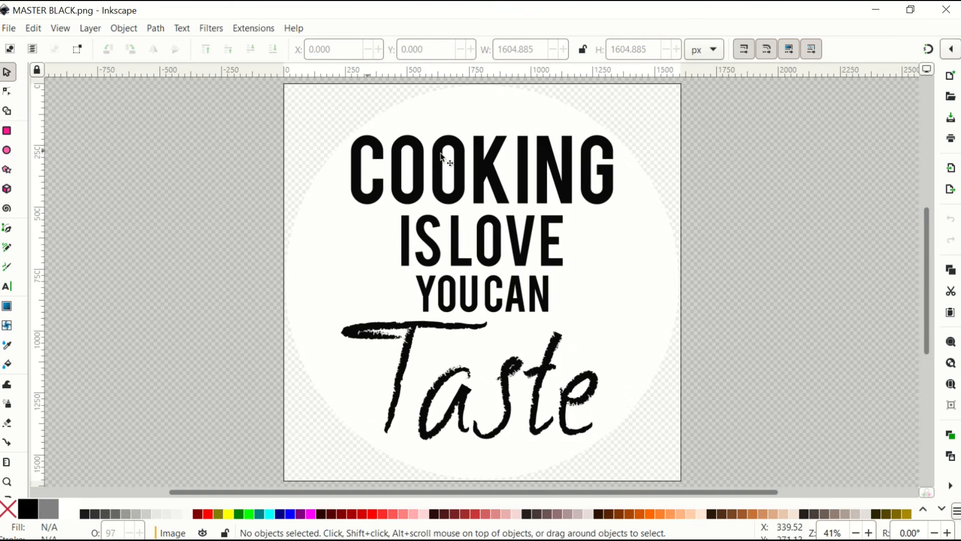
pyautogui.click(9, 28)
pyautogui.click(27, 82)
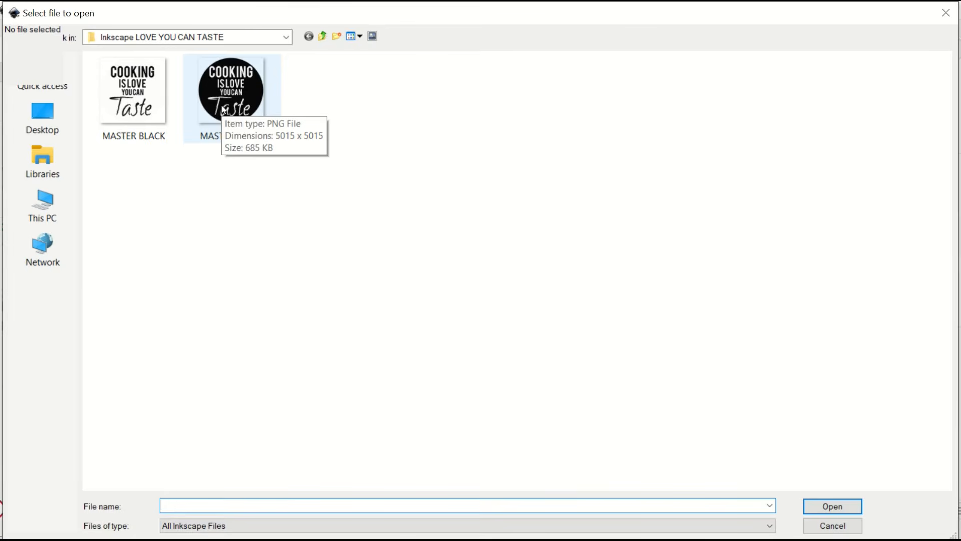
pyautogui.doubleClick(223, 114)
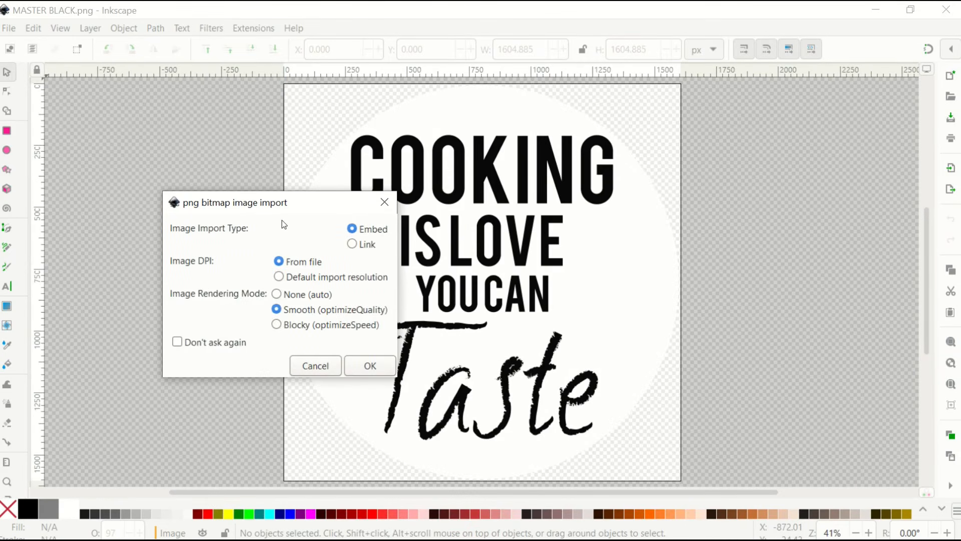
pyautogui.click(361, 371)
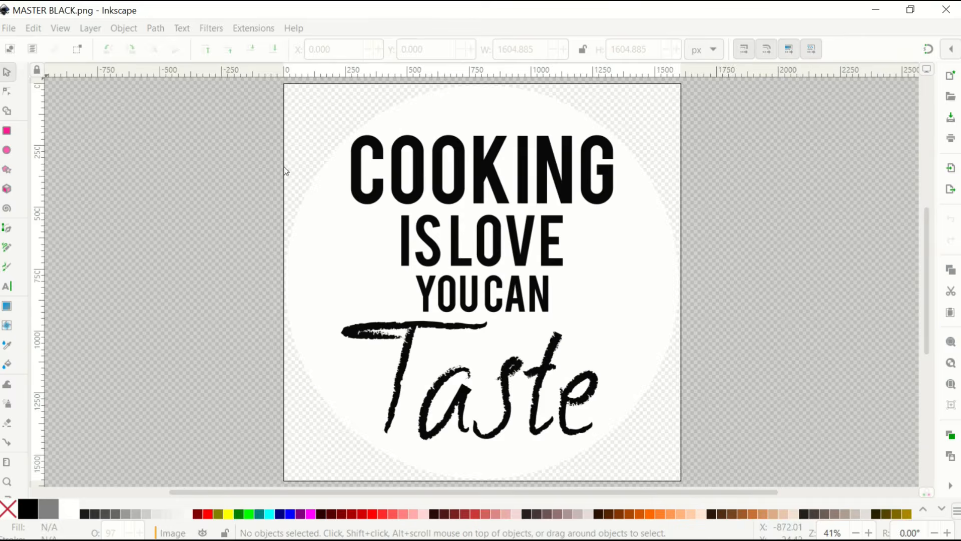
pyautogui.hotkey('alt', 'Tab')
pyautogui.moveTo(484, 132); pyautogui.dragTo(372, 128)
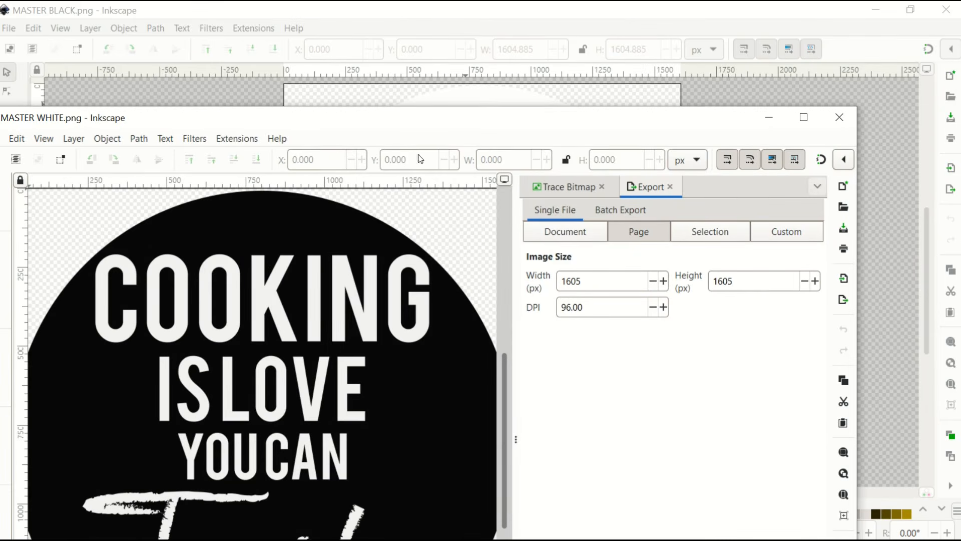
pyautogui.click(840, 115)
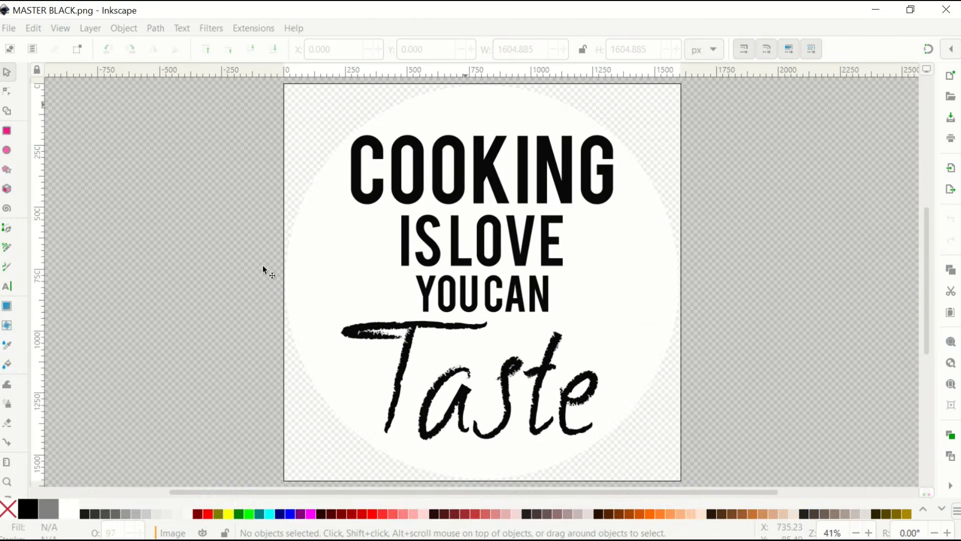
# Import MASTER WHITE.png into the MASTER BLACK document as an embedded image with DPI from file and smooth rendering.
pyautogui.click(9, 28)
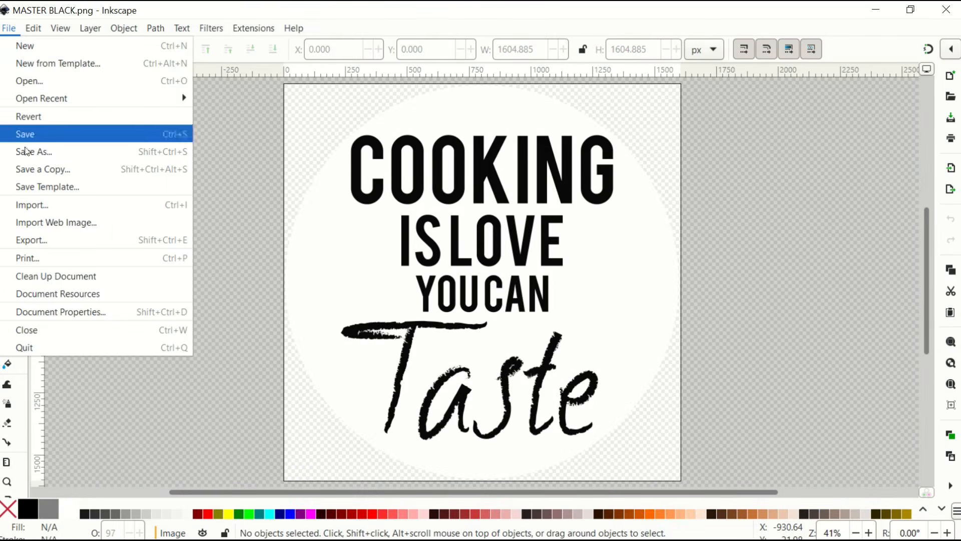
pyautogui.click(35, 208)
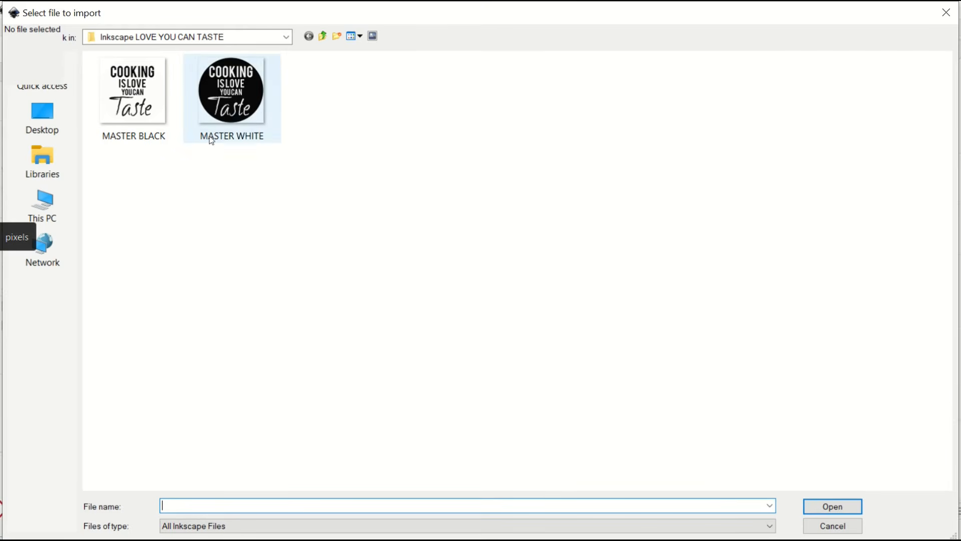
pyautogui.doubleClick(237, 104)
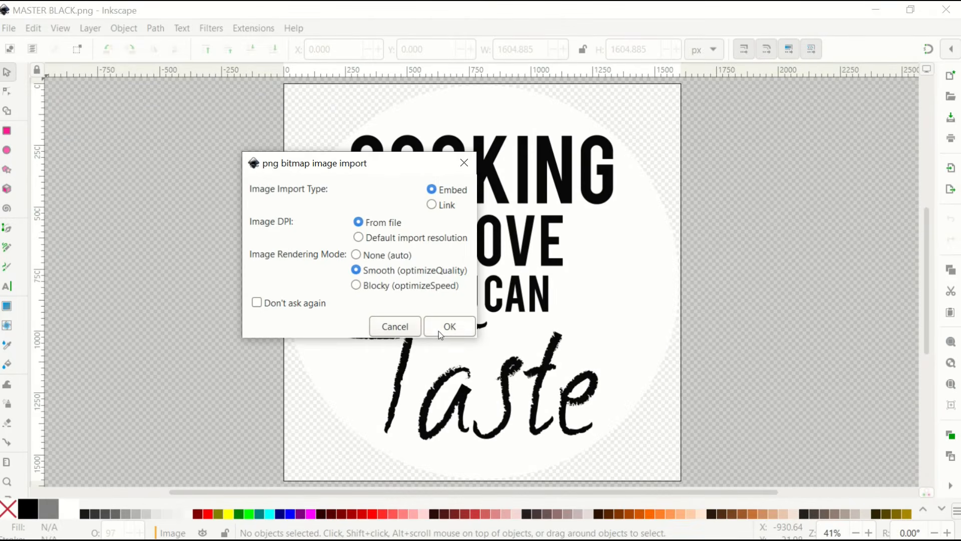
pyautogui.click(438, 331)
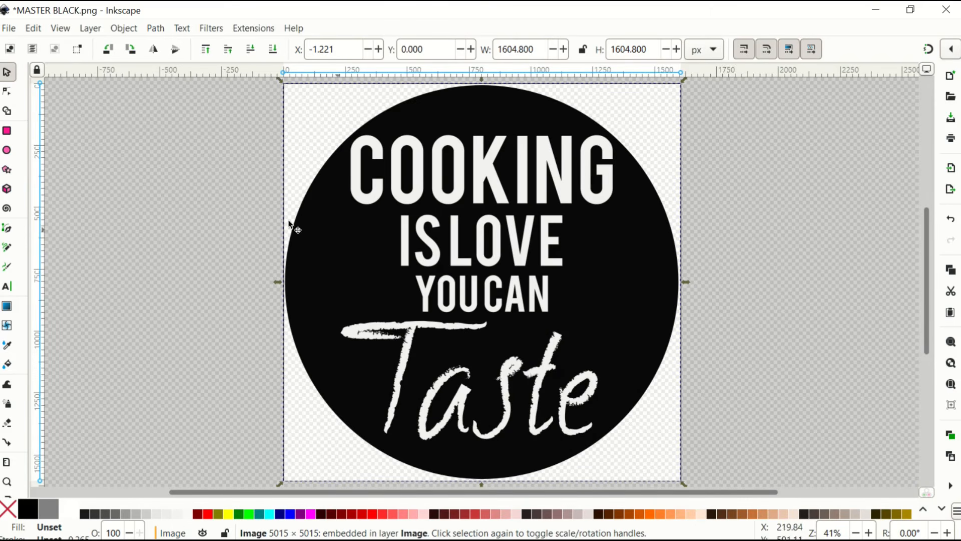
# Separate the two circle designs, placing the black one well to the left of the page and the white one over the page's right edge.
pyautogui.moveTo(334, 238); pyautogui.dragTo(160, 247)
pyautogui.moveTo(548, 386); pyautogui.dragTo(702, 387)
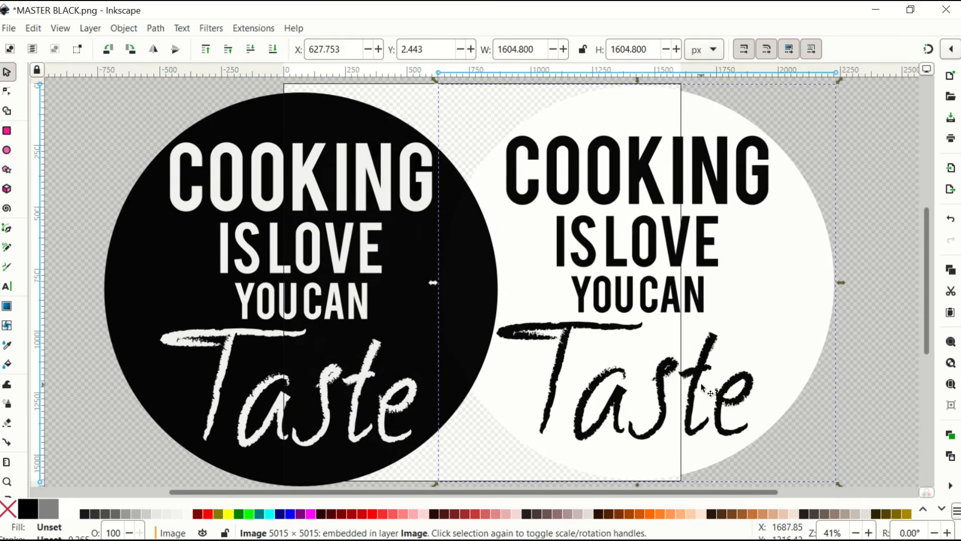
pyautogui.scroll(-2, 591, 341)
pyautogui.moveTo(481, 299); pyautogui.dragTo(301, 300)
pyautogui.moveTo(545, 297); pyautogui.dragTo(607, 299)
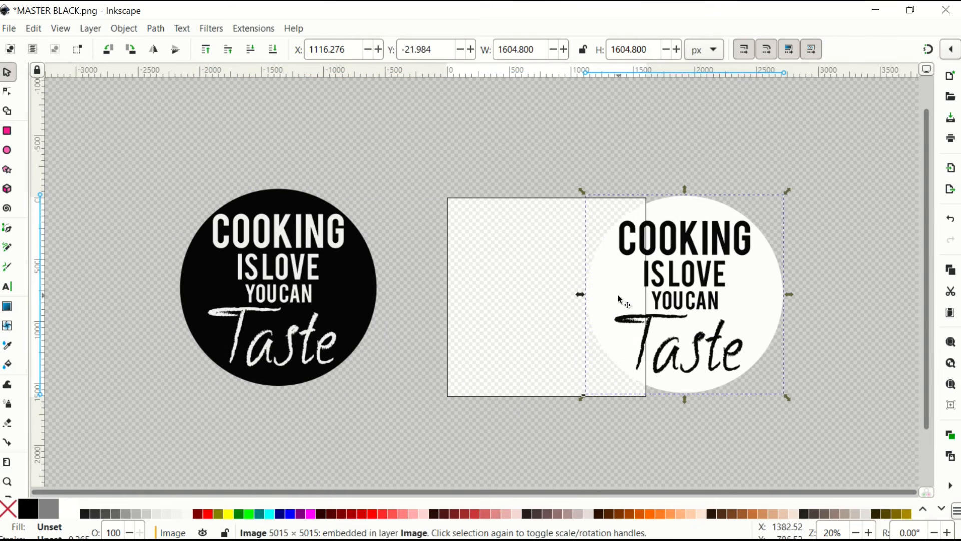
# Draw a magenta rectangle about 1915 by 889 px covering the lower half of the black circle design.
pyautogui.click(336, 299)
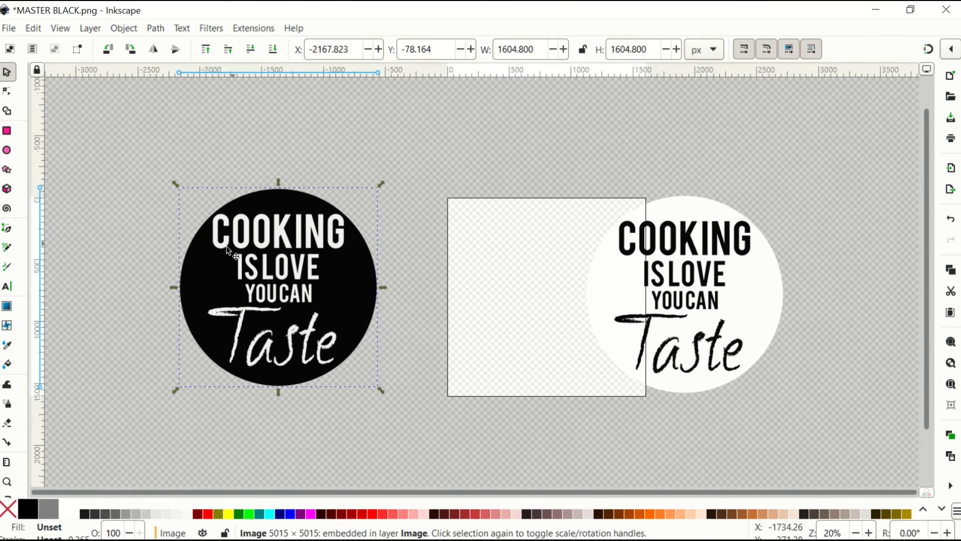
pyautogui.click(7, 132)
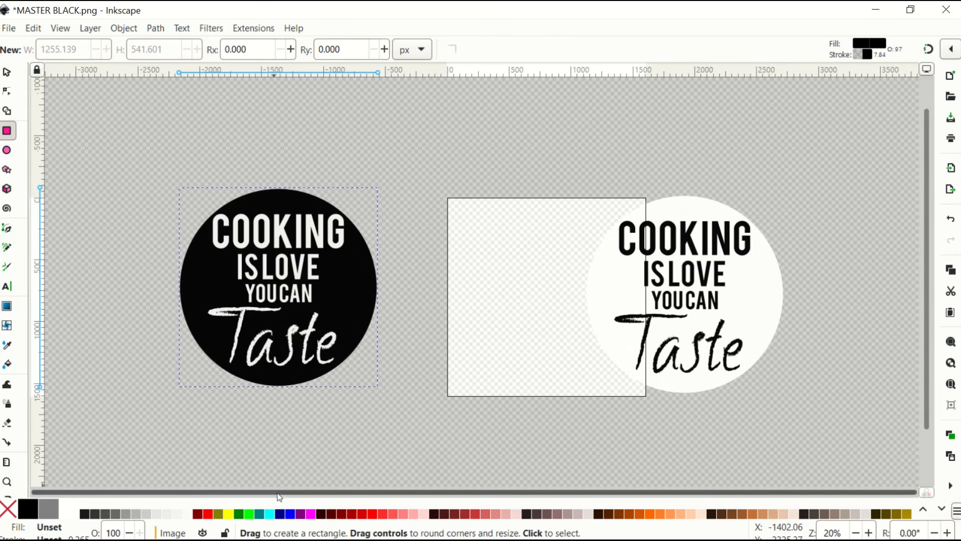
pyautogui.click(310, 514)
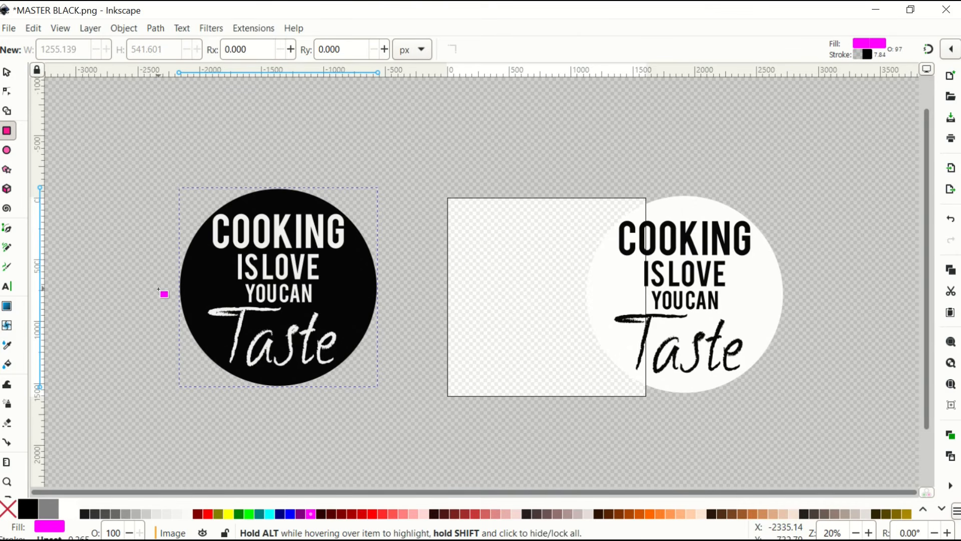
pyautogui.moveTo(160, 284); pyautogui.dragTo(397, 393)
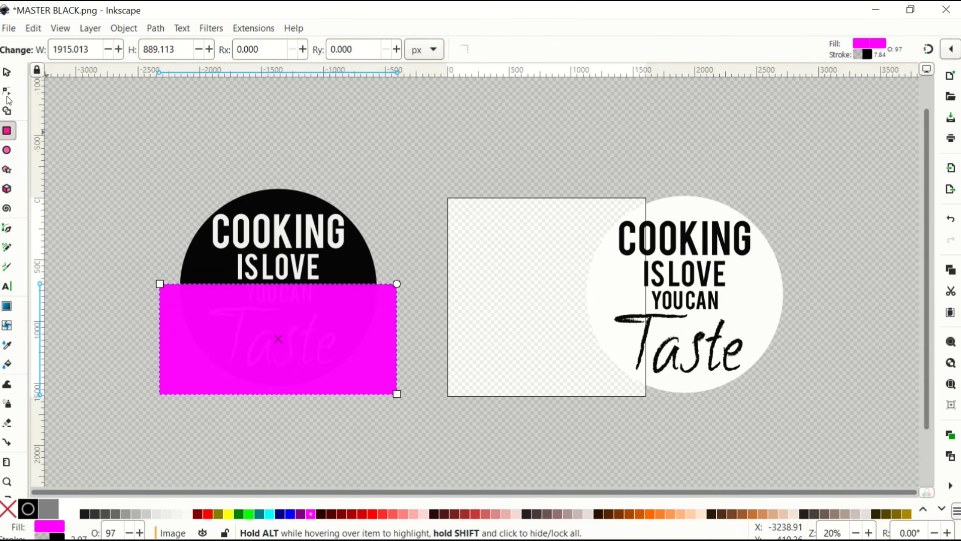
# Clip the black circle image with the magenta rectangle and place the clipped lower half over the matching half of the white circle.
pyautogui.click(8, 72)
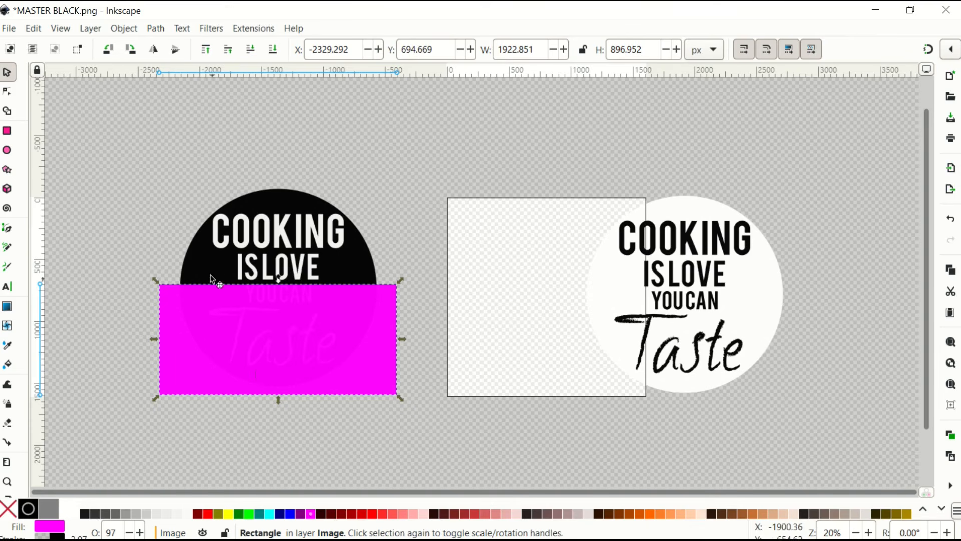
pyautogui.keyDown('shift'); pyautogui.click(206, 248); pyautogui.keyUp('shift')
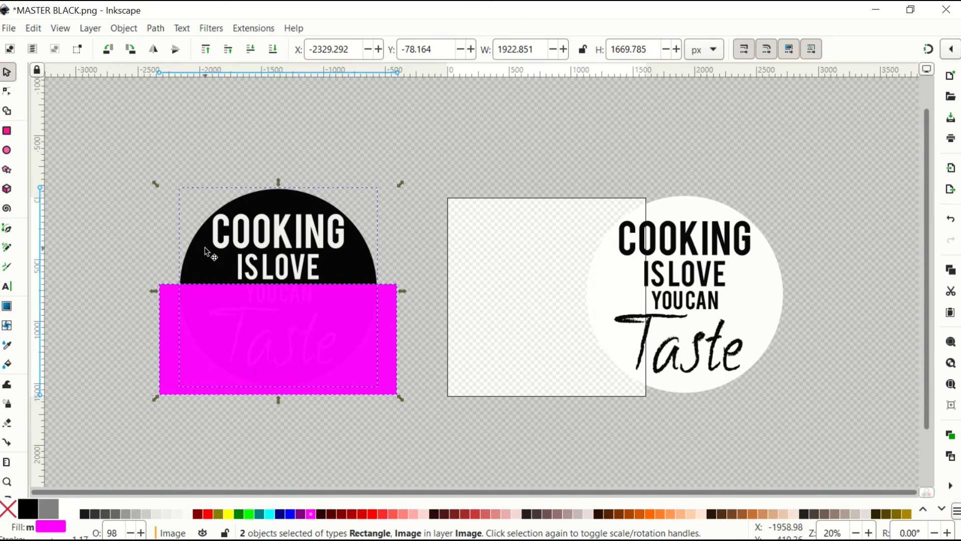
pyautogui.click(116, 29)
pyautogui.moveTo(144, 203)
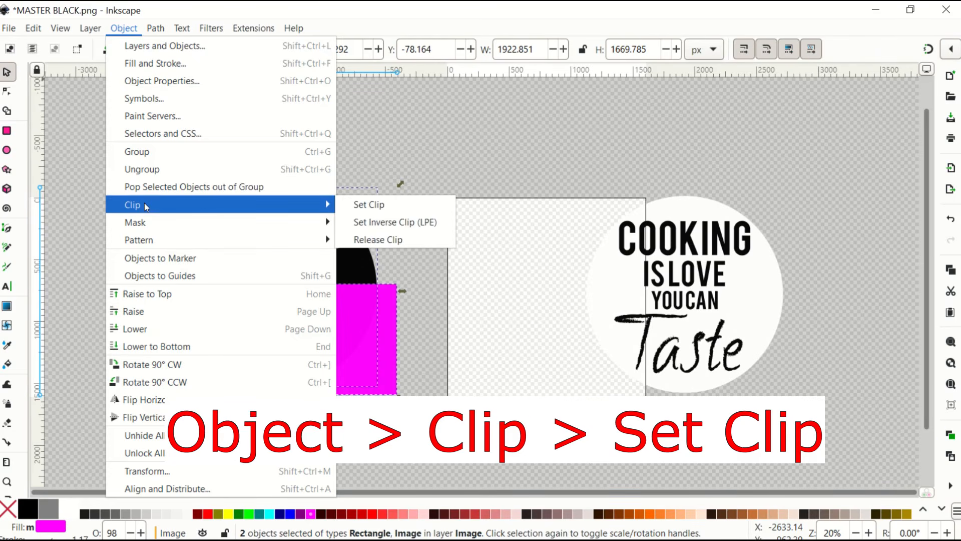
pyautogui.click(357, 211)
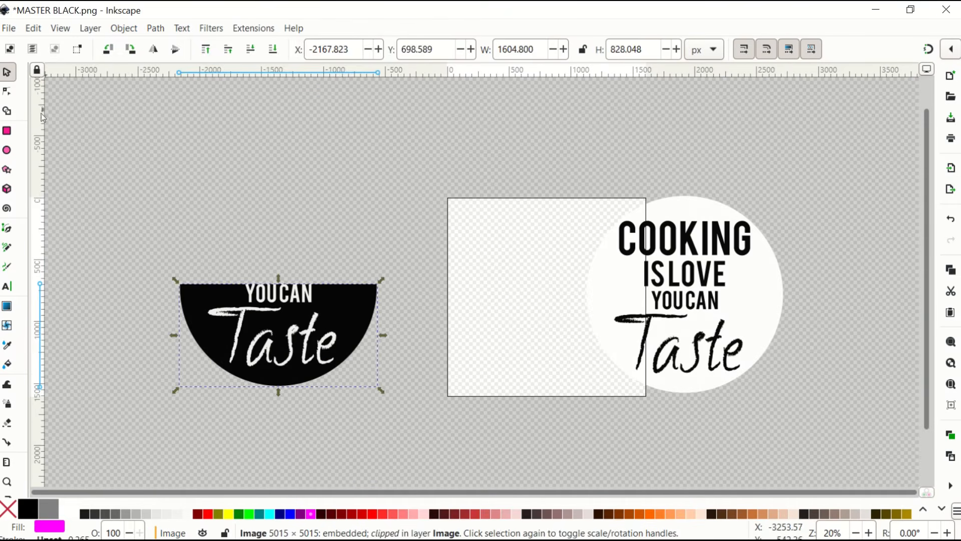
pyautogui.click(118, 196)
pyautogui.moveTo(231, 330); pyautogui.dragTo(610, 344)
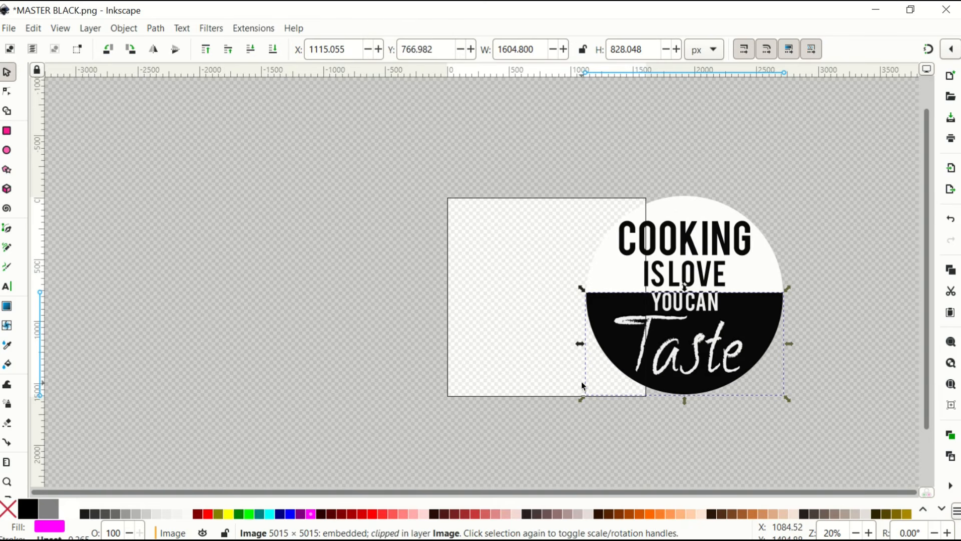